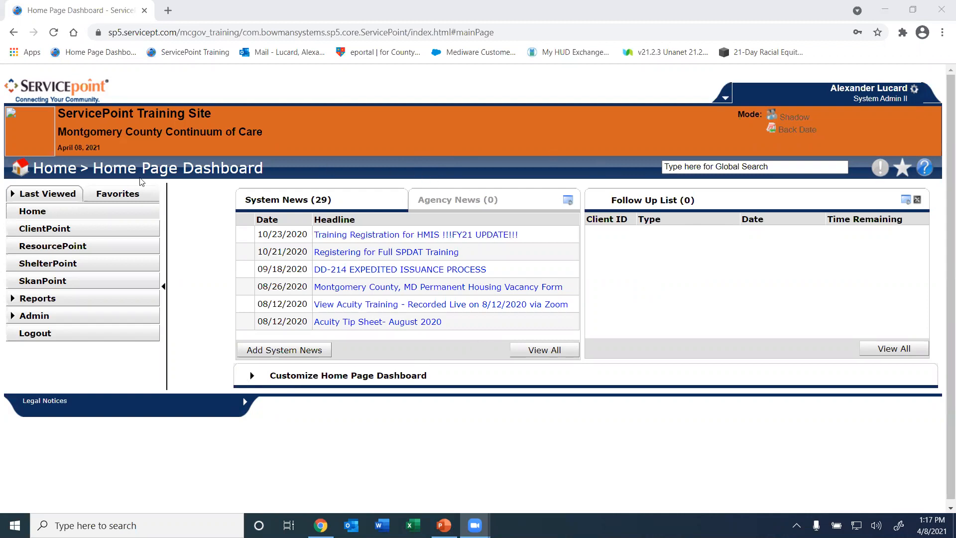
- Search ClientPoint for active clients by entering the family's last name
{"action": "left_click", "coordinate": [49, 230]}
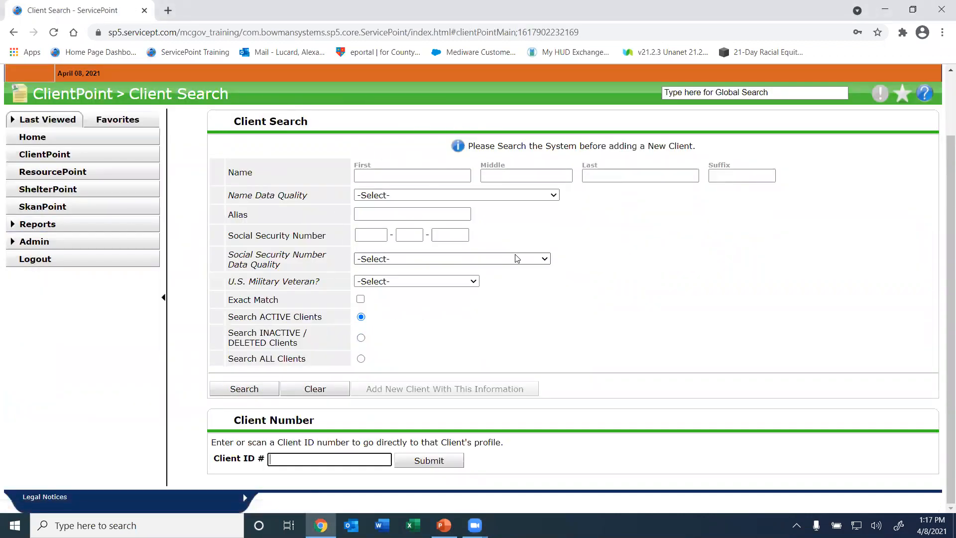
{"action": "mouse_move", "coordinate": [942, 239]}
{"action": "left_mouse_down"}
{"action": "mouse_move", "coordinate": [941, 131]}
{"action": "mouse_move", "coordinate": [940, 247]}
{"action": "left_mouse_up"}
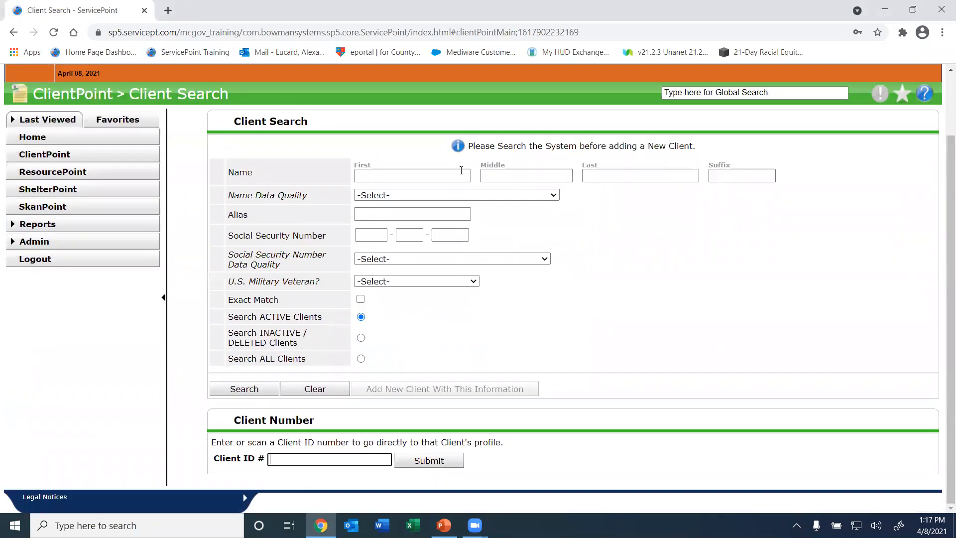
{"action": "left_click", "coordinate": [594, 174]}
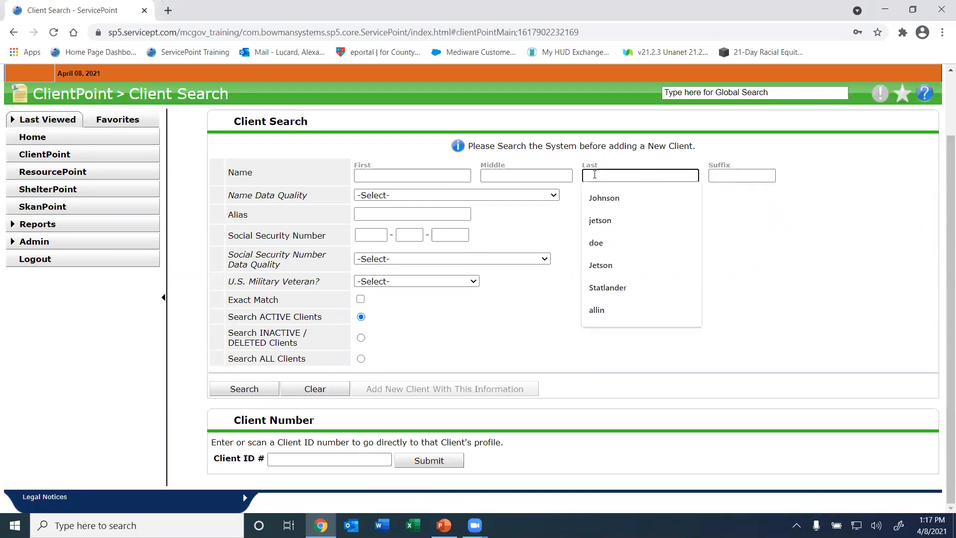
{"action": "type", "text": "Jet"}
{"action": "left_click", "coordinate": [678, 350]}
{"action": "double_click", "coordinate": [618, 178]}
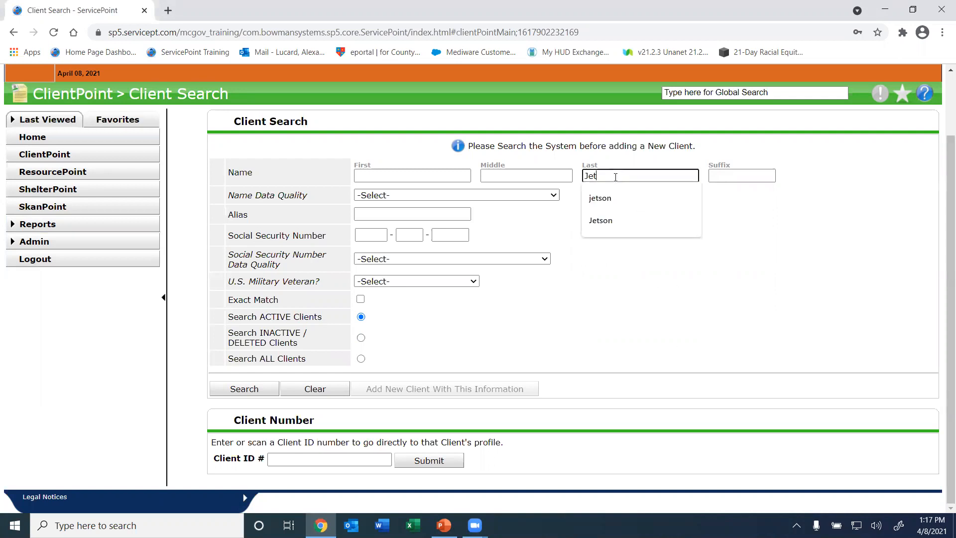
{"action": "type", "text": "jetson"}
{"action": "key", "text": "Return"}
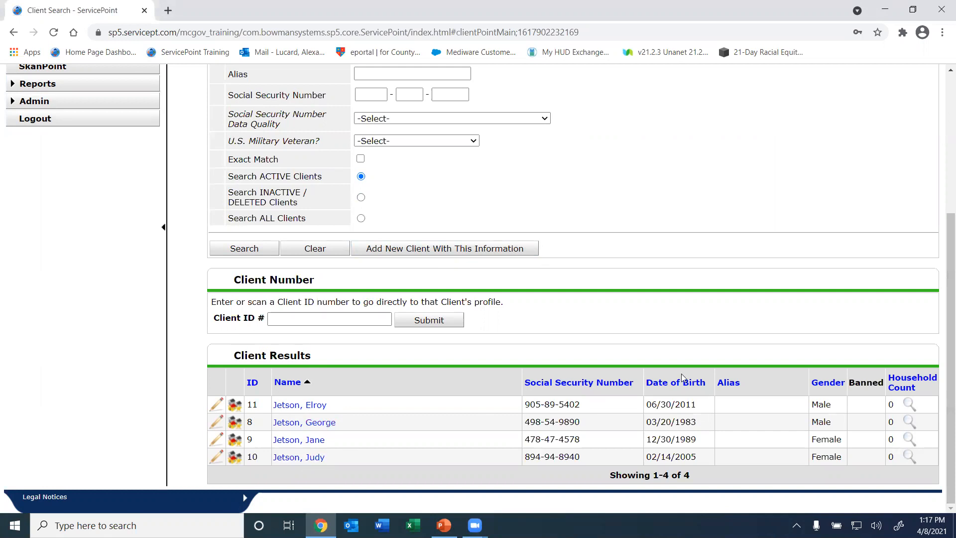
{"action": "right_click", "coordinate": [942, 322]}
{"action": "left_click", "coordinate": [564, 325]}
{"action": "right_click", "coordinate": [942, 263]}
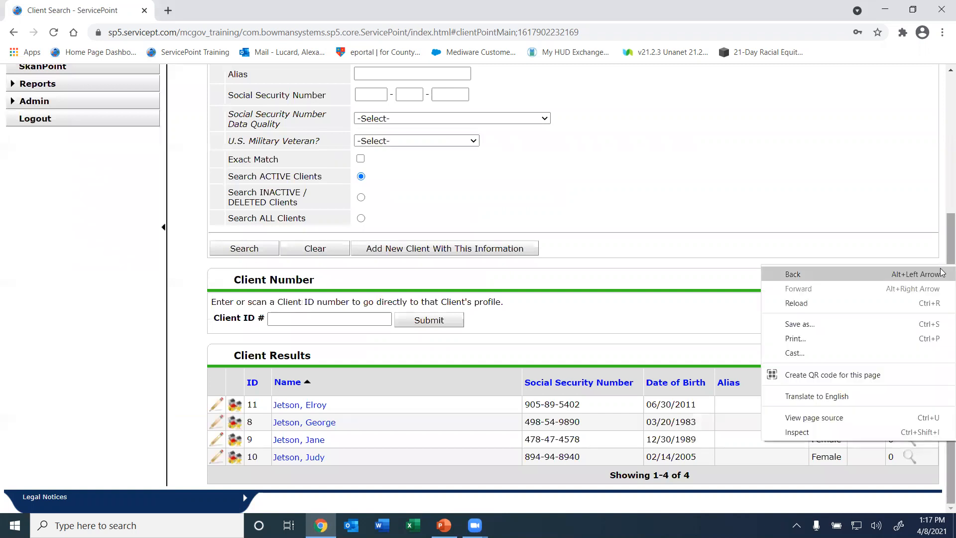
{"action": "left_click", "coordinate": [909, 205]}
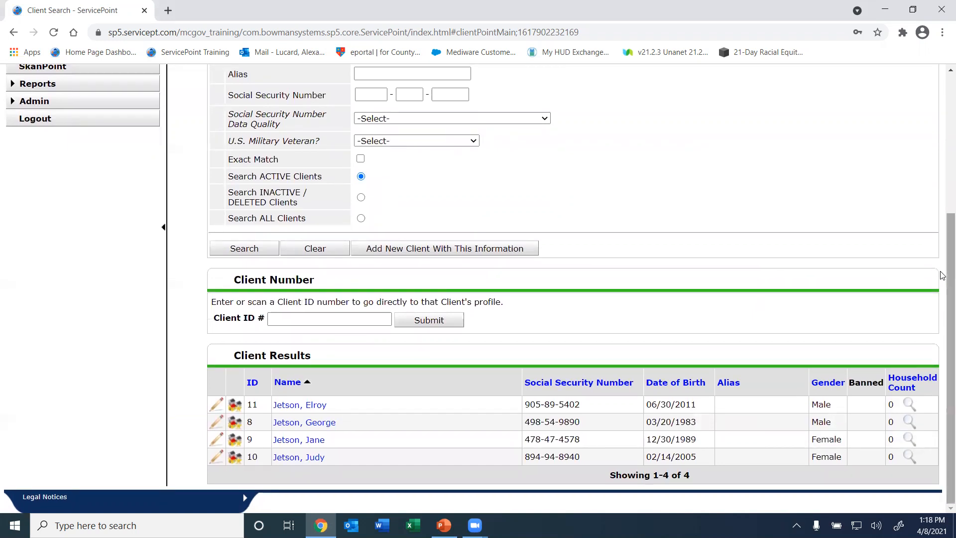
{"action": "left_click_drag", "start_coordinate": [942, 277], "coordinate": [943, 279]}
{"action": "right_click", "coordinate": [941, 225]}
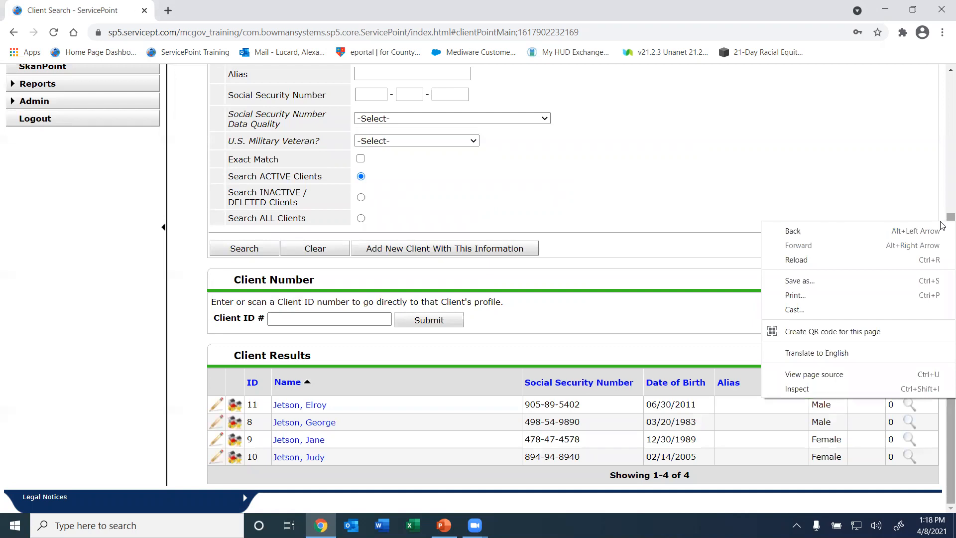
{"action": "left_click", "coordinate": [781, 156]}
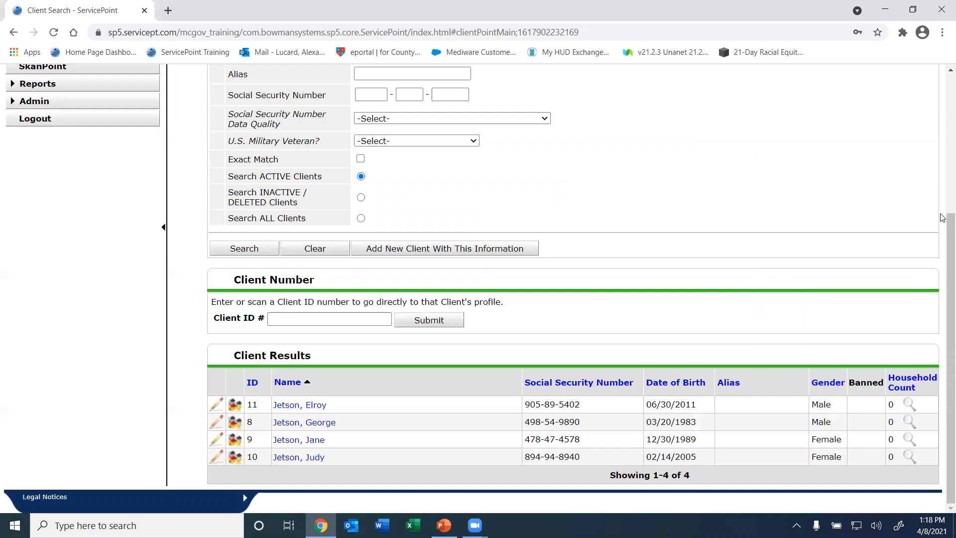
{"action": "left_click_drag", "start_coordinate": [942, 218], "coordinate": [941, 142]}
{"action": "scroll", "coordinate": [636, 274], "scroll_direction": "down", "scroll_amount": 3}
- Look up the current household membership of the first and last clients in the search results
{"action": "right_click", "coordinate": [908, 405]}
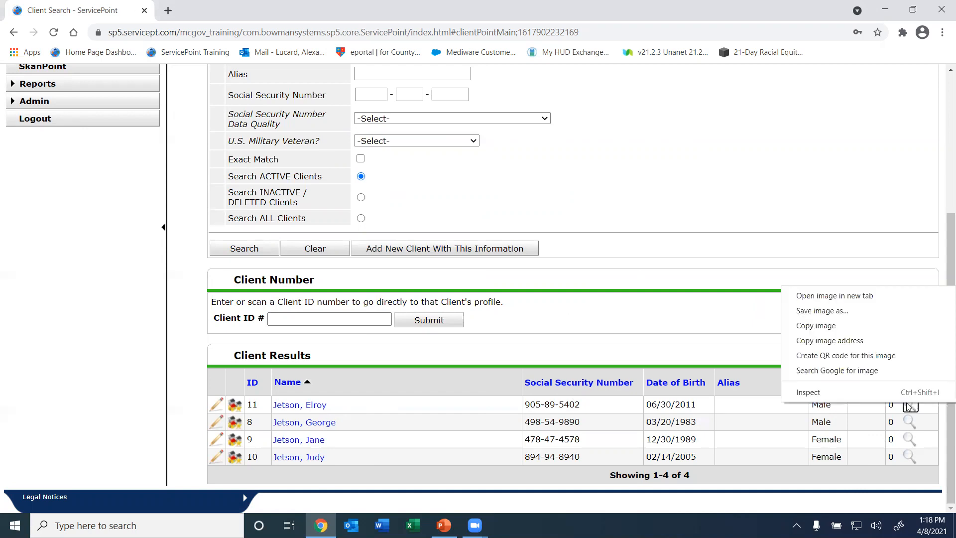
{"action": "left_click", "coordinate": [908, 406]}
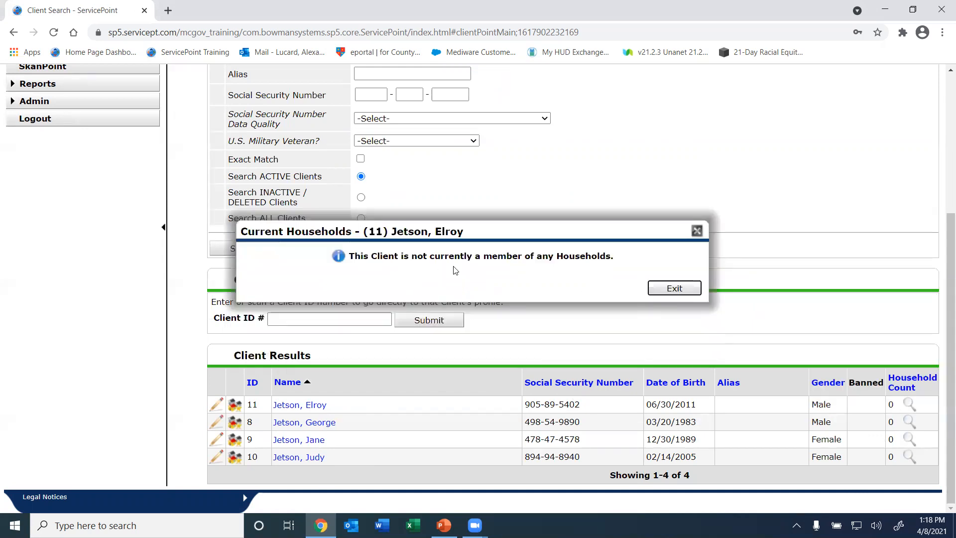
{"action": "left_click", "coordinate": [663, 289]}
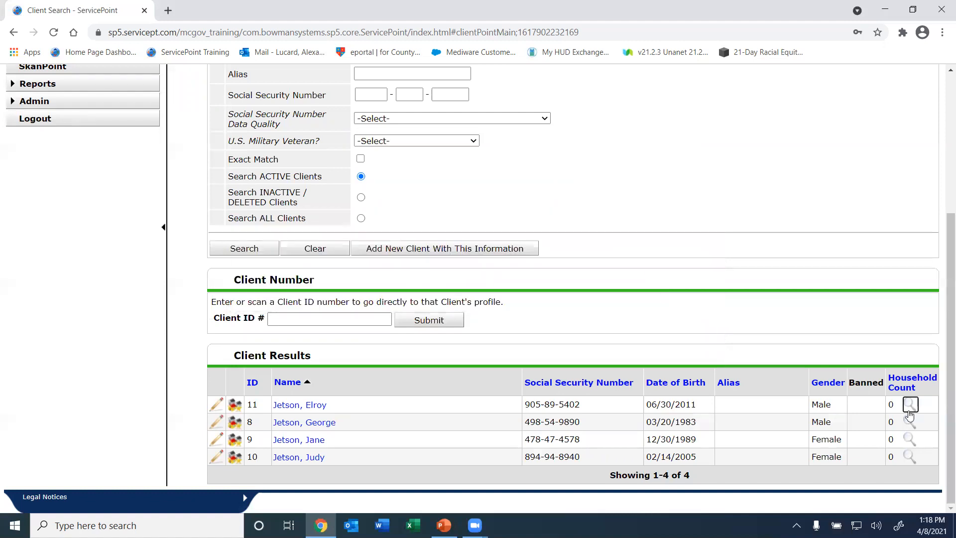
{"action": "left_click", "coordinate": [909, 456]}
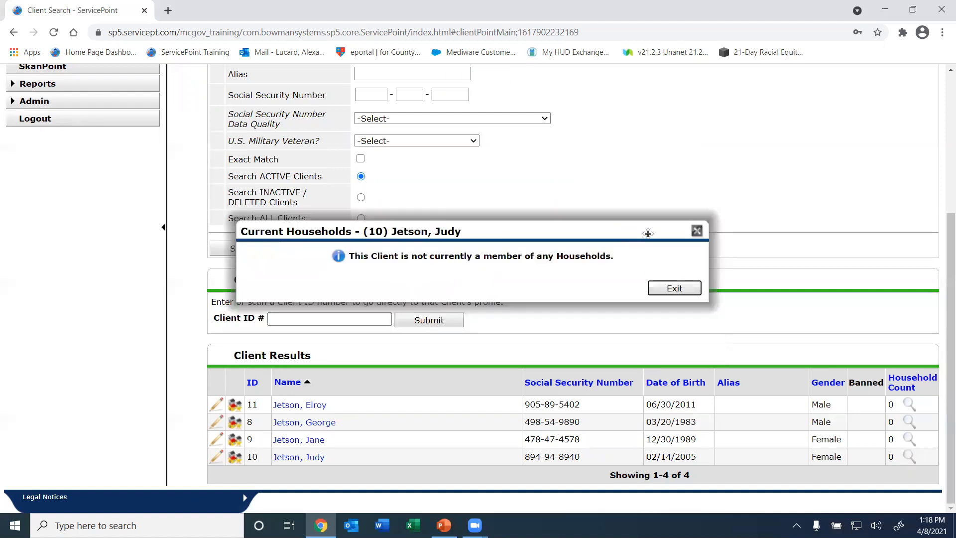
{"action": "left_click", "coordinate": [697, 231]}
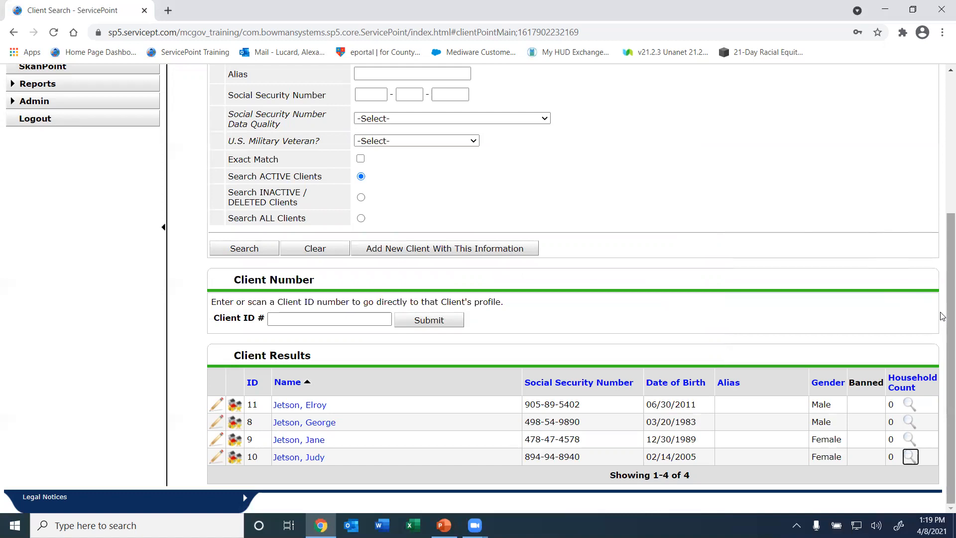
{"action": "scroll", "coordinate": [943, 316], "scroll_direction": "up", "scroll_amount": 1}
{"action": "scroll", "coordinate": [943, 316], "scroll_direction": "down", "scroll_amount": 1}
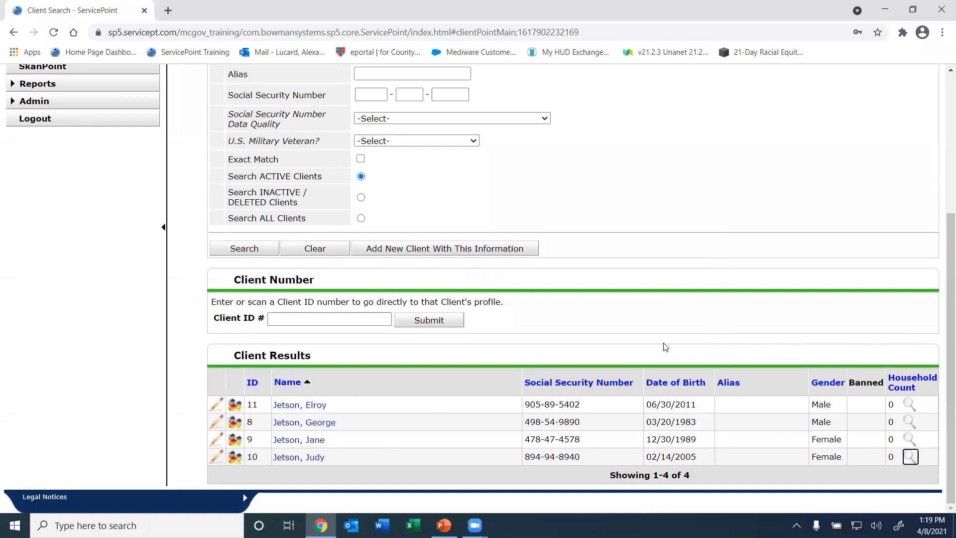
{"action": "scroll", "coordinate": [941, 320], "scroll_direction": "up", "scroll_amount": 2}
{"action": "scroll", "coordinate": [941, 320], "scroll_direction": "down", "scroll_amount": 2}
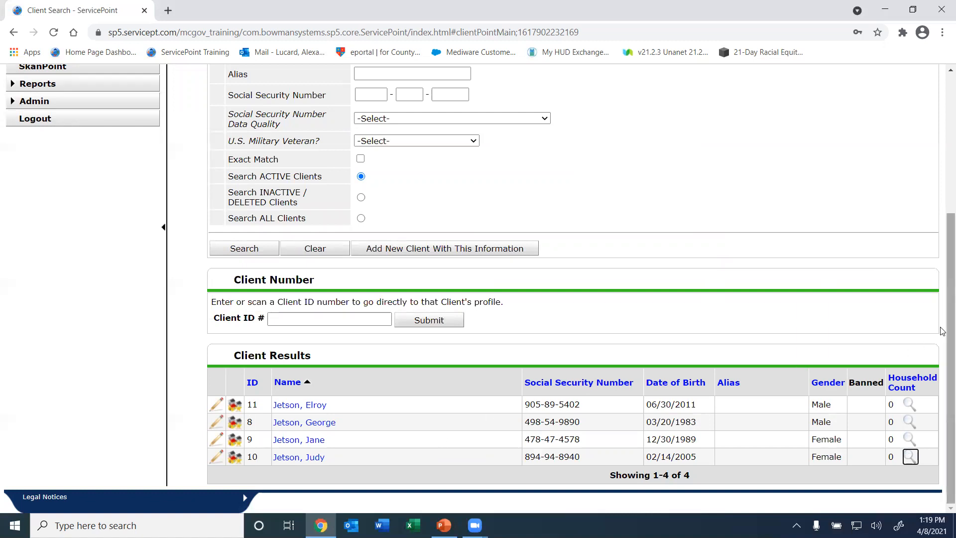
{"action": "scroll", "coordinate": [942, 299], "scroll_direction": "up", "scroll_amount": 2}
{"action": "scroll", "coordinate": [942, 275], "scroll_direction": "down", "scroll_amount": 2}
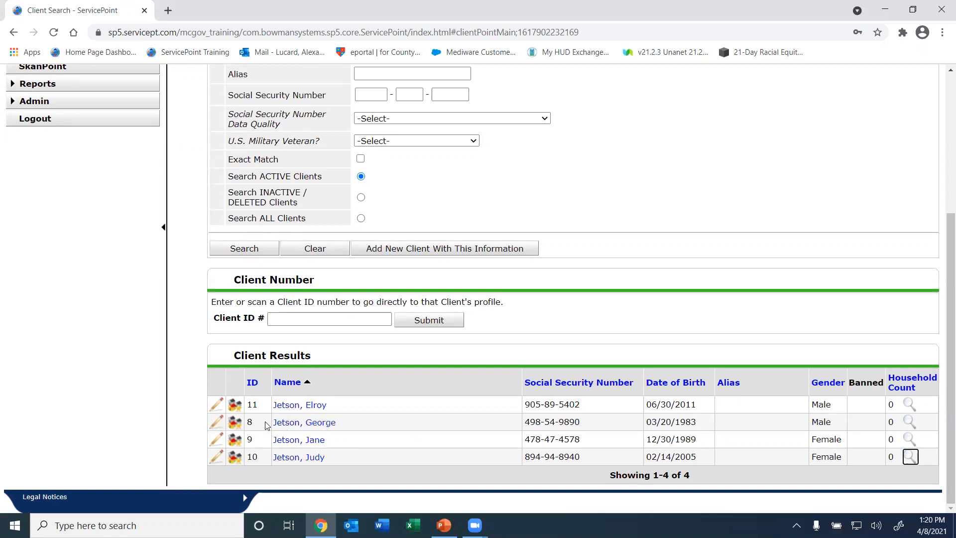
- Open the profile of the second client in the results without setting a back date, and show the client's household records
{"action": "left_click", "coordinate": [328, 426]}
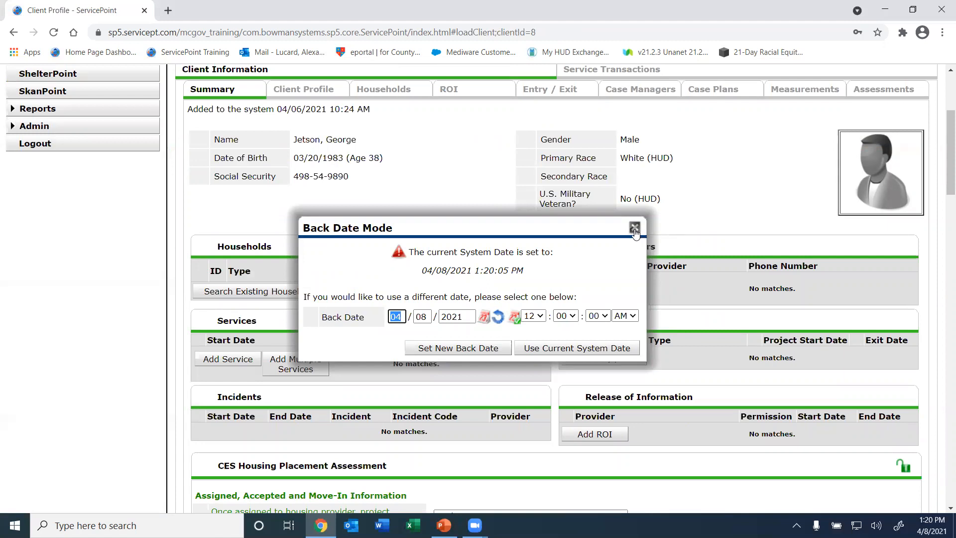
{"action": "left_click", "coordinate": [634, 228]}
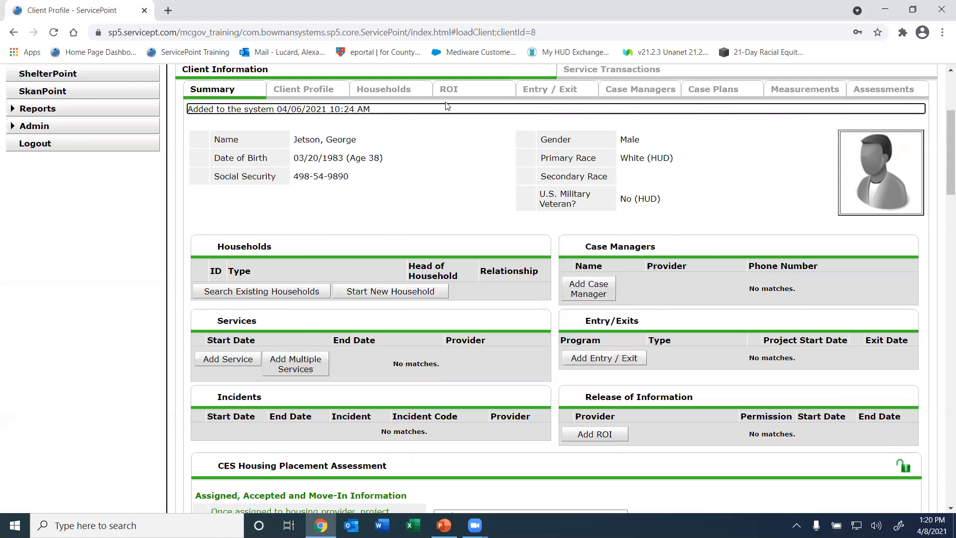
{"action": "scroll", "coordinate": [941, 148], "scroll_direction": "up", "scroll_amount": 4}
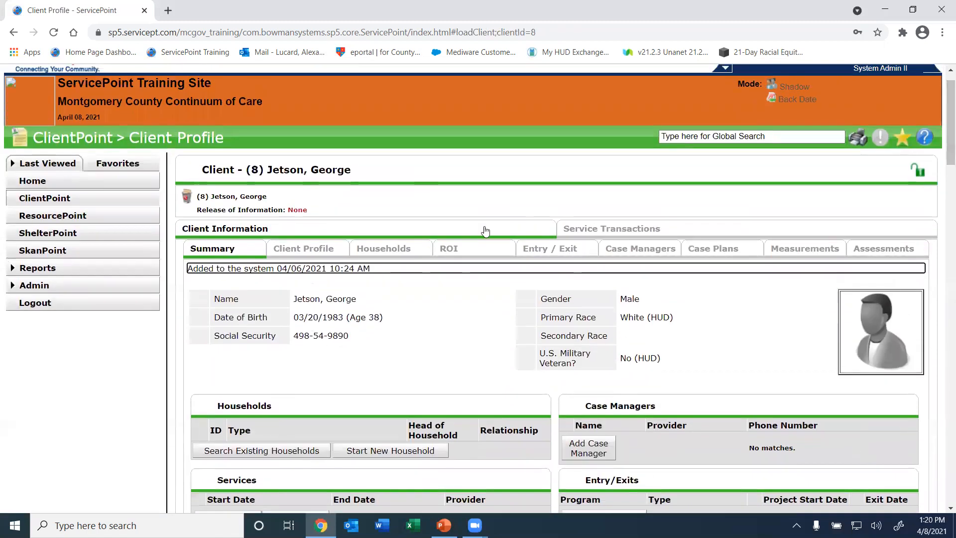
{"action": "left_click", "coordinate": [394, 248]}
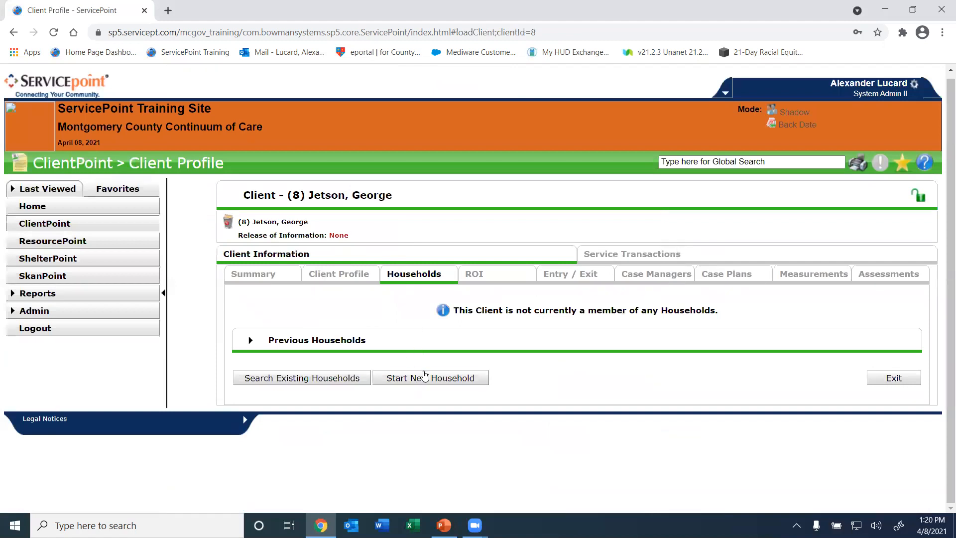
{"action": "left_click", "coordinate": [271, 279]}
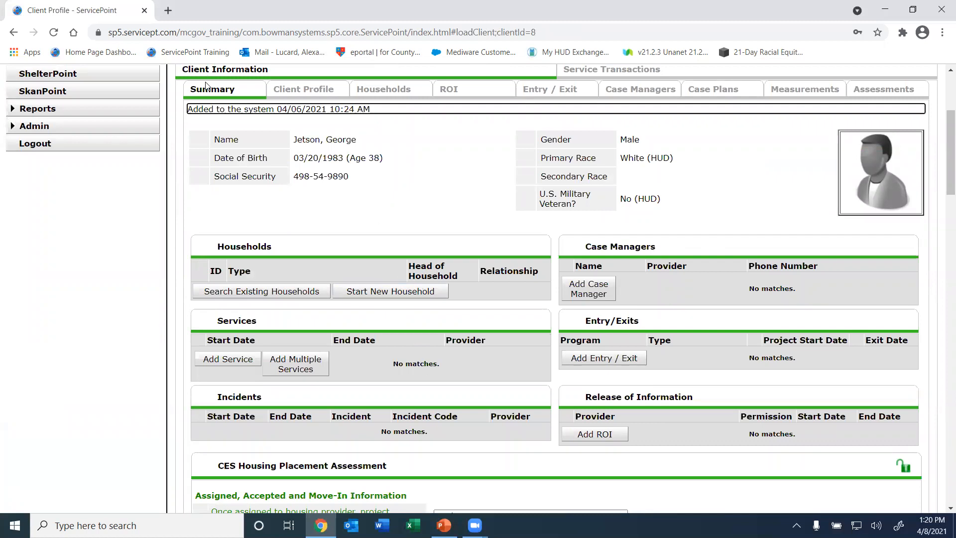
{"action": "scroll", "coordinate": [950, 150], "scroll_direction": "up", "scroll_amount": 2}
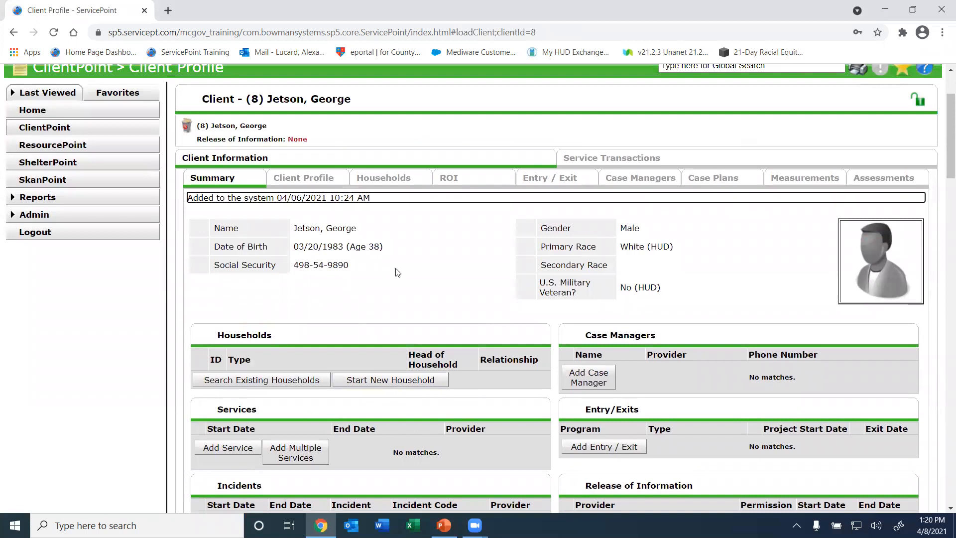
{"action": "left_click", "coordinate": [406, 182]}
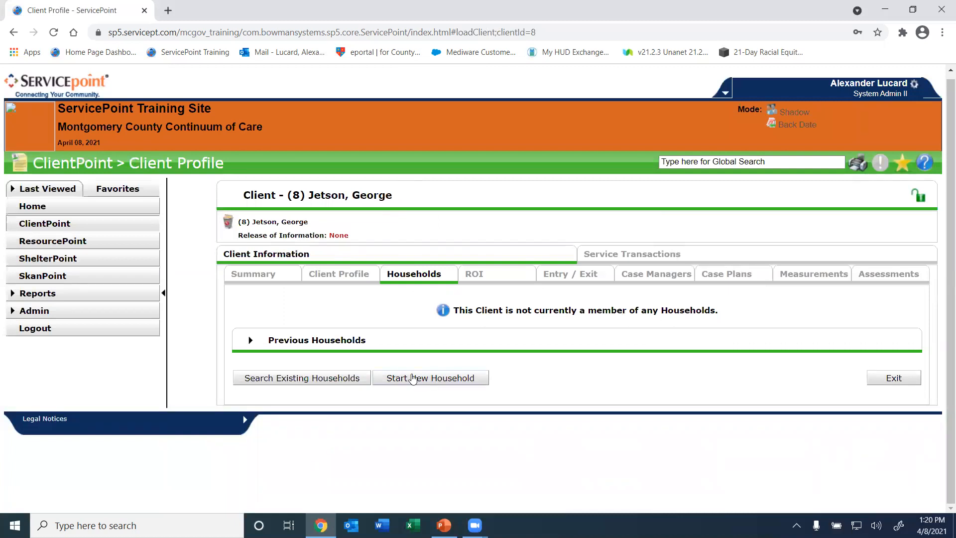
- Check the client's previous households, collapsing that section after viewing it
{"action": "left_click", "coordinate": [440, 382]}
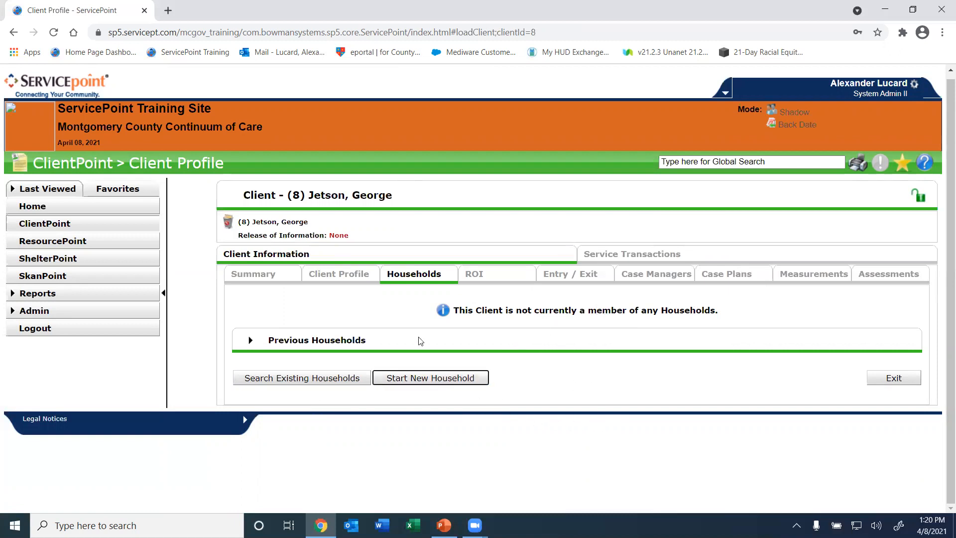
{"action": "left_click", "coordinate": [250, 340]}
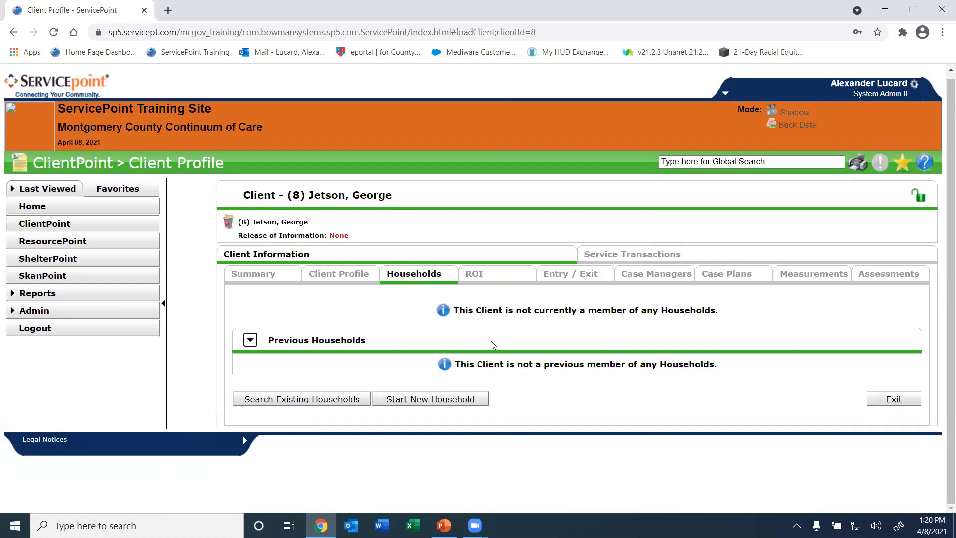
{"action": "left_click", "coordinate": [251, 340]}
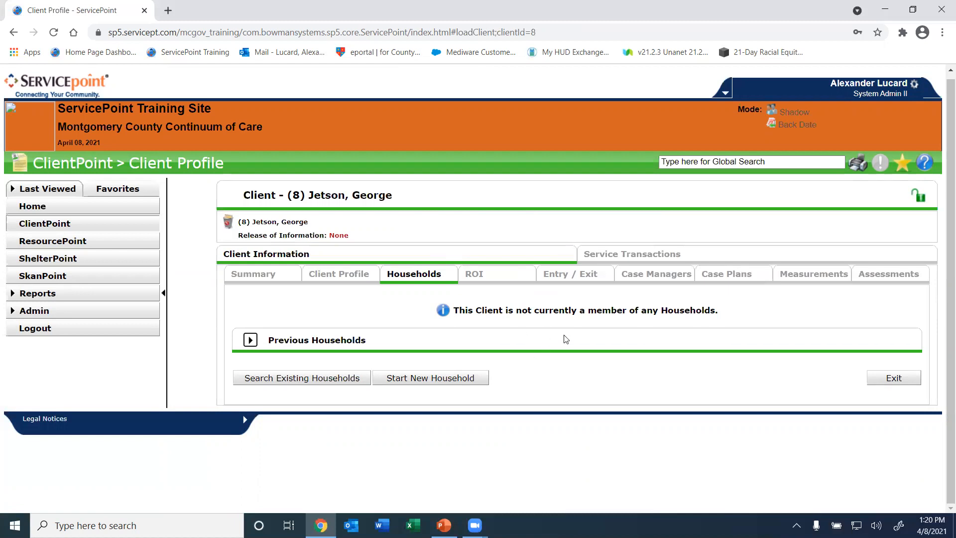
- Start a new household from the client's household records and review the form from household type through the selected clients
{"action": "left_click", "coordinate": [436, 379]}
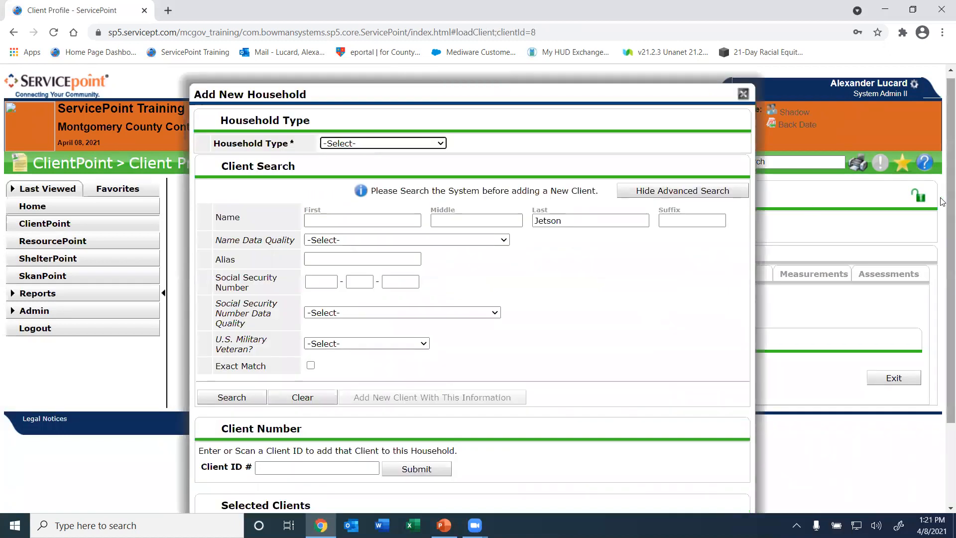
{"action": "scroll", "coordinate": [942, 217], "scroll_direction": "down", "scroll_amount": 1}
{"action": "scroll", "coordinate": [942, 216], "scroll_direction": "down", "scroll_amount": 2}
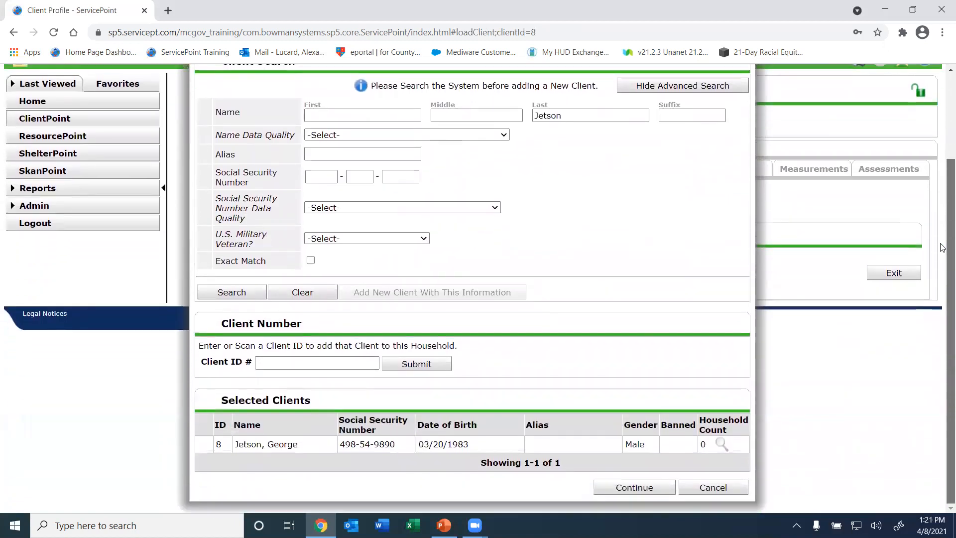
{"action": "scroll", "coordinate": [943, 209], "scroll_direction": "up", "scroll_amount": 2}
{"action": "scroll", "coordinate": [942, 209], "scroll_direction": "down", "scroll_amount": 2}
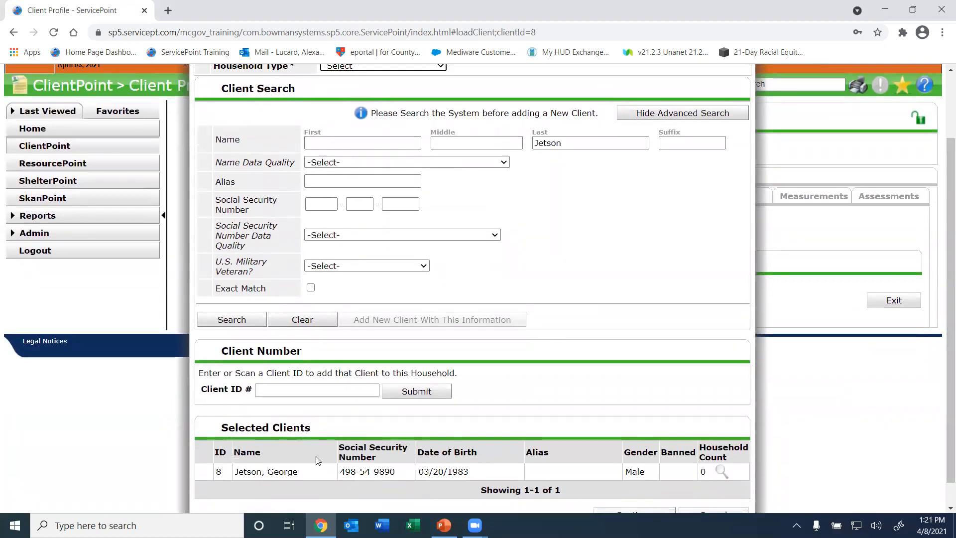
{"action": "scroll", "coordinate": [948, 298], "scroll_direction": "up", "scroll_amount": 2}
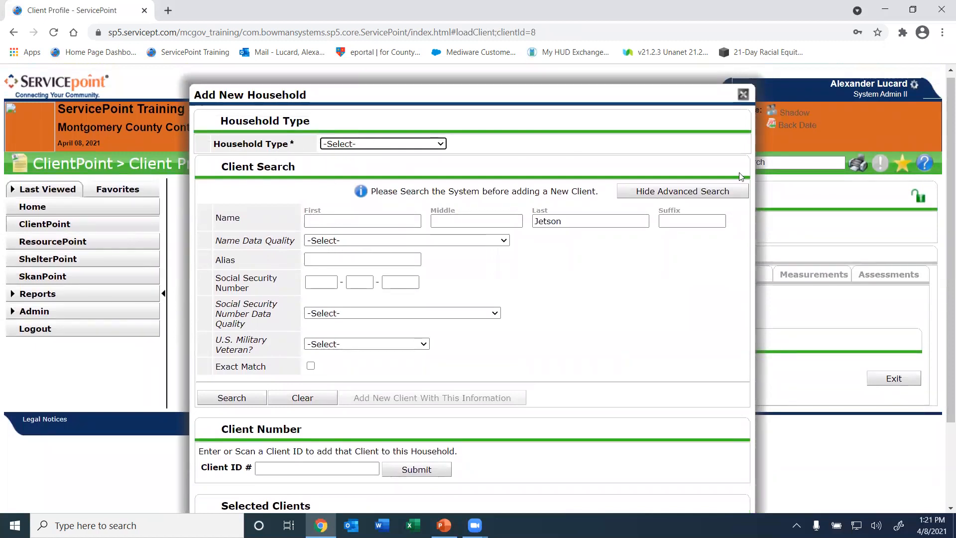
{"action": "left_click_drag", "start_coordinate": [942, 181], "coordinate": [942, 276]}
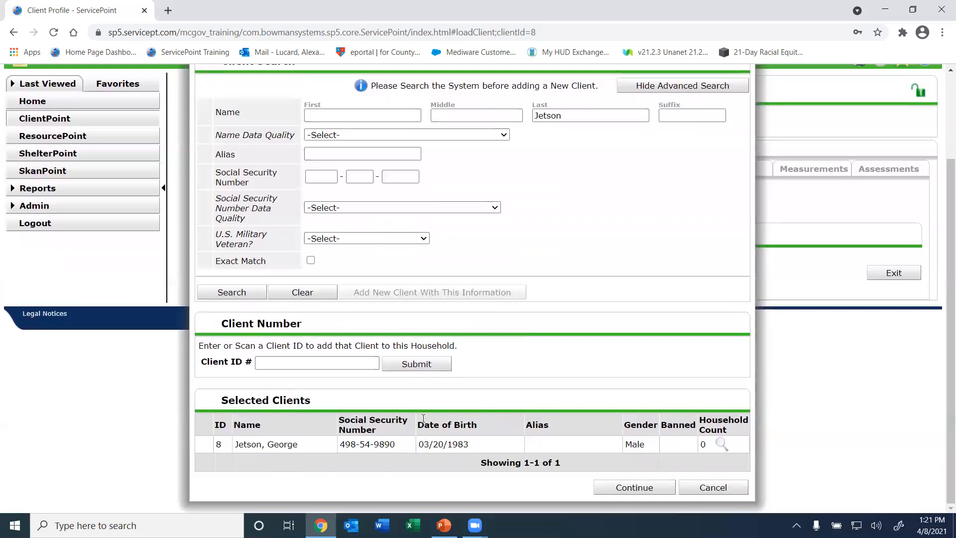
{"action": "left_click_drag", "start_coordinate": [942, 356], "coordinate": [942, 280]}
{"action": "mouse_move", "coordinate": [295, 89]}
{"action": "left_mouse_down"}
{"action": "mouse_move", "coordinate": [362, 154]}
{"action": "mouse_move", "coordinate": [441, 387]}
{"action": "mouse_move", "coordinate": [391, 174]}
{"action": "mouse_move", "coordinate": [301, 77]}
{"action": "left_mouse_up"}
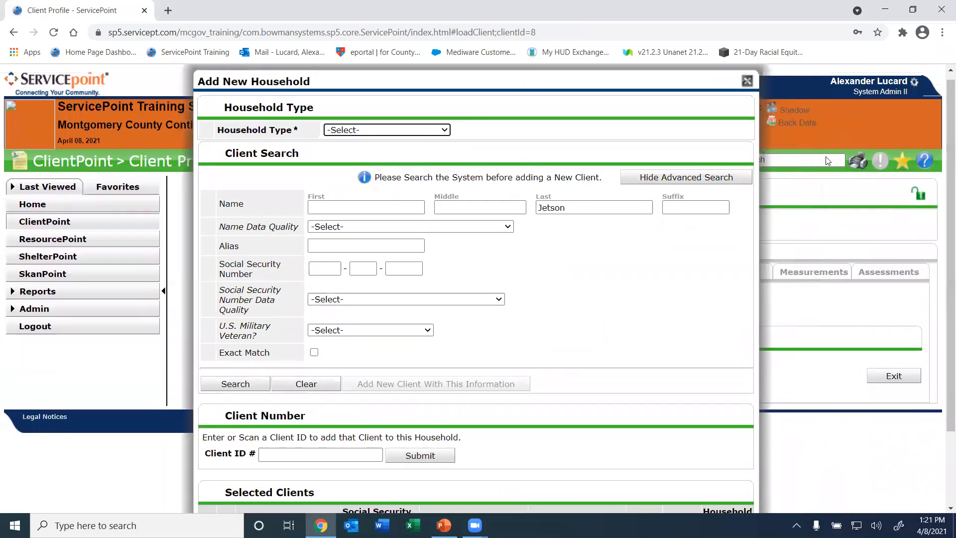
{"action": "left_click_drag", "start_coordinate": [941, 207], "coordinate": [941, 288]}
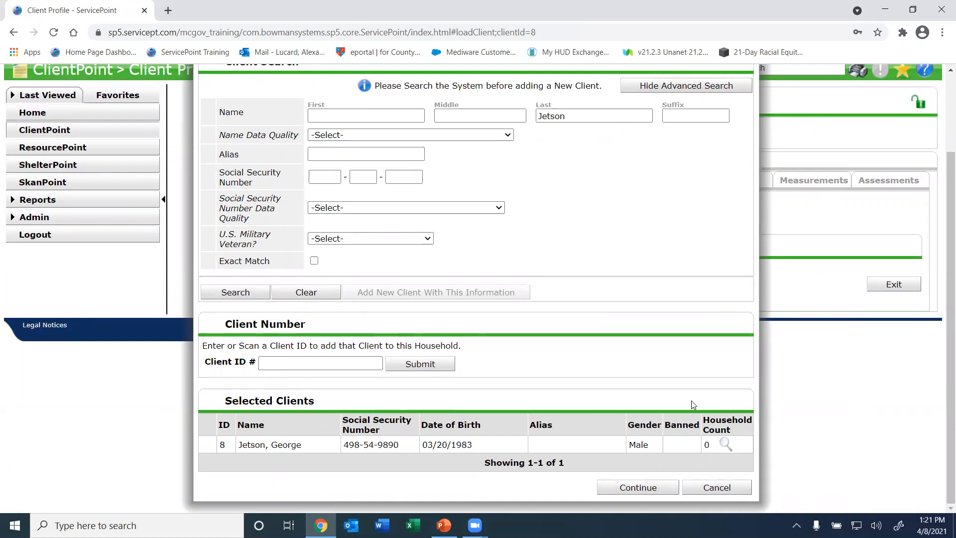
{"action": "right_click", "coordinate": [940, 332]}
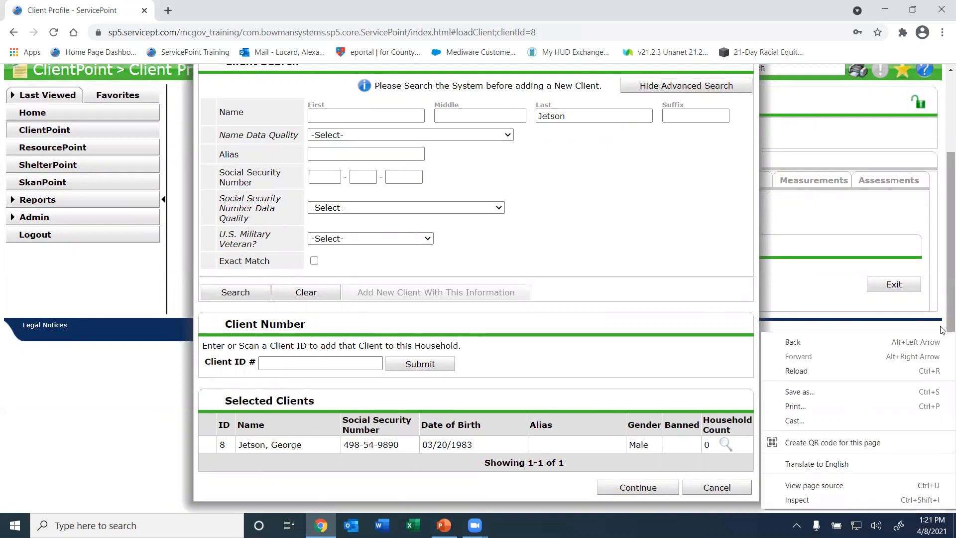
{"action": "left_click", "coordinate": [940, 329]}
- Set the new household's type to Two Parent Family
{"action": "scroll", "coordinate": [941, 298], "scroll_direction": "up", "scroll_amount": 2}
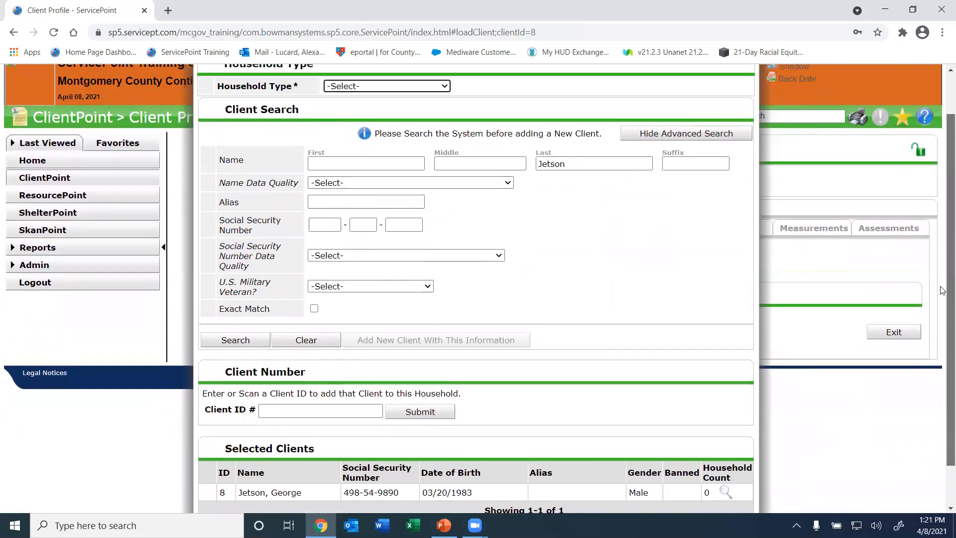
{"action": "scroll", "coordinate": [942, 291], "scroll_direction": "up", "scroll_amount": 1}
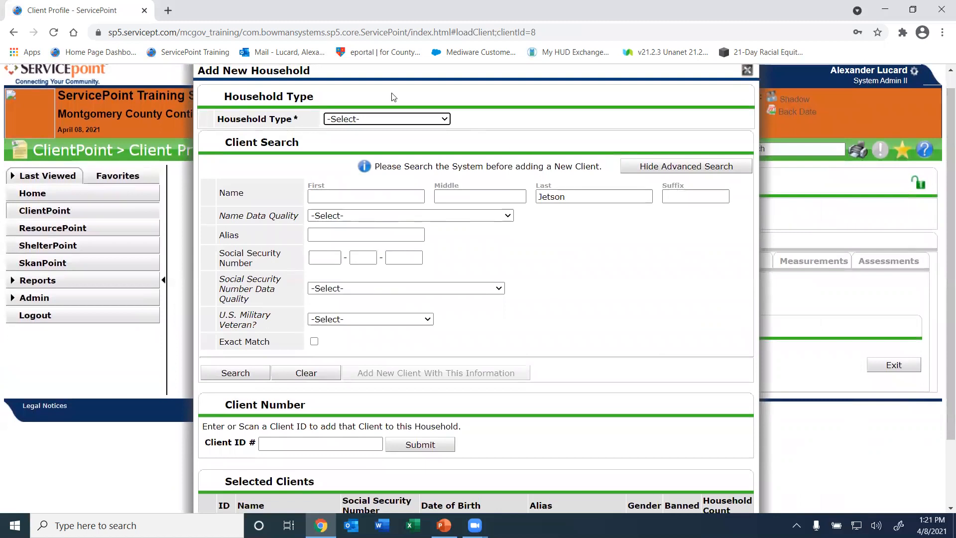
{"action": "left_click", "coordinate": [366, 118]}
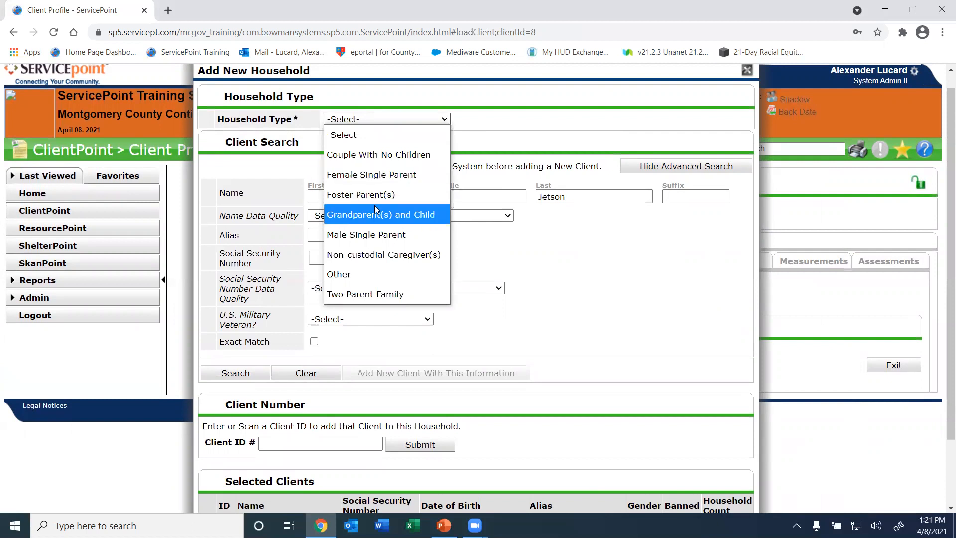
{"action": "left_click", "coordinate": [390, 294]}
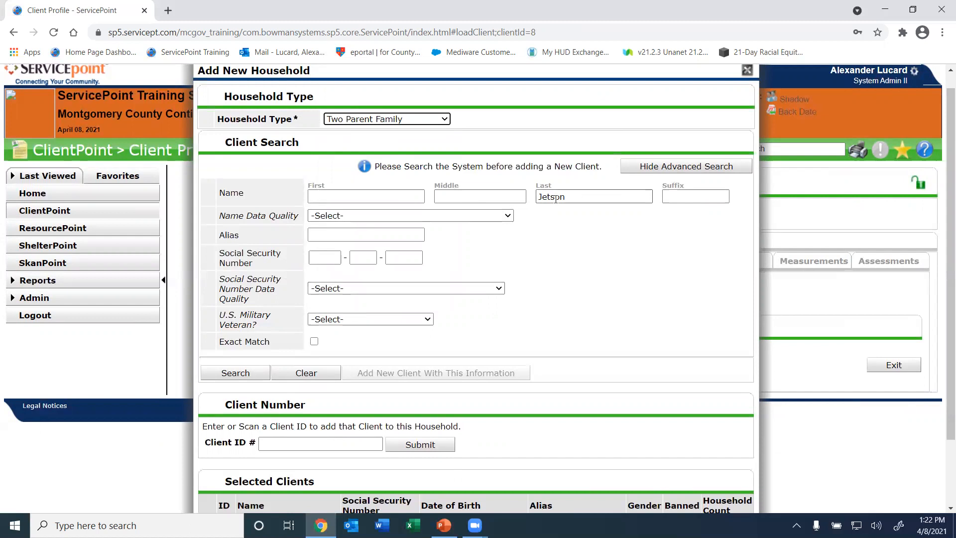
- Search for the other existing family members using the last name already filled in
{"action": "left_click", "coordinate": [573, 193]}
{"action": "left_click_drag", "start_coordinate": [569, 194], "coordinate": [556, 194]}
{"action": "left_click", "coordinate": [555, 288]}
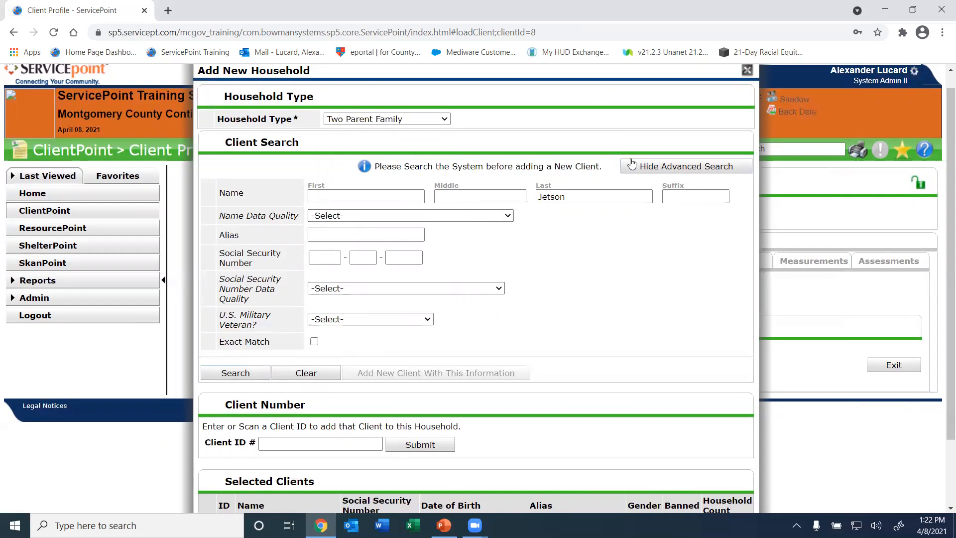
{"action": "left_click", "coordinate": [589, 196]}
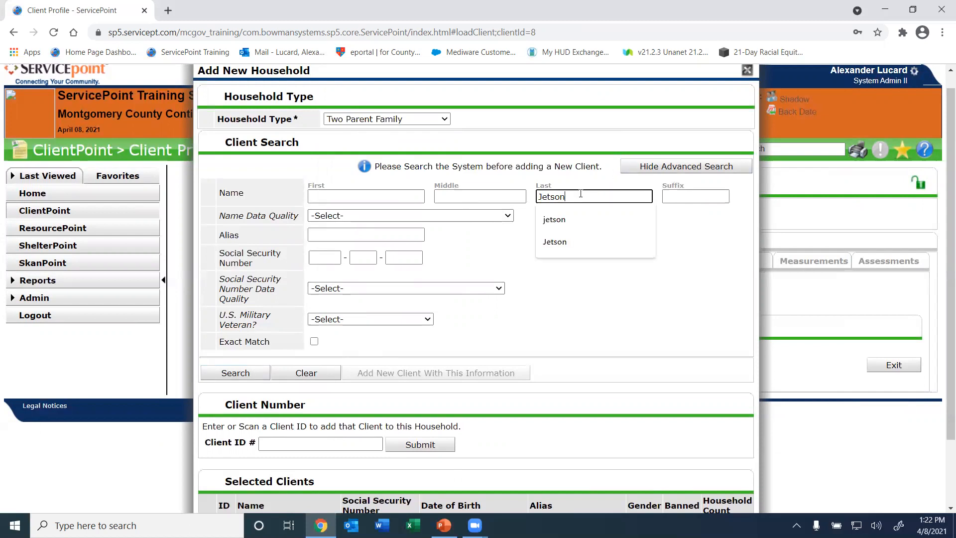
{"action": "left_click", "coordinate": [695, 322]}
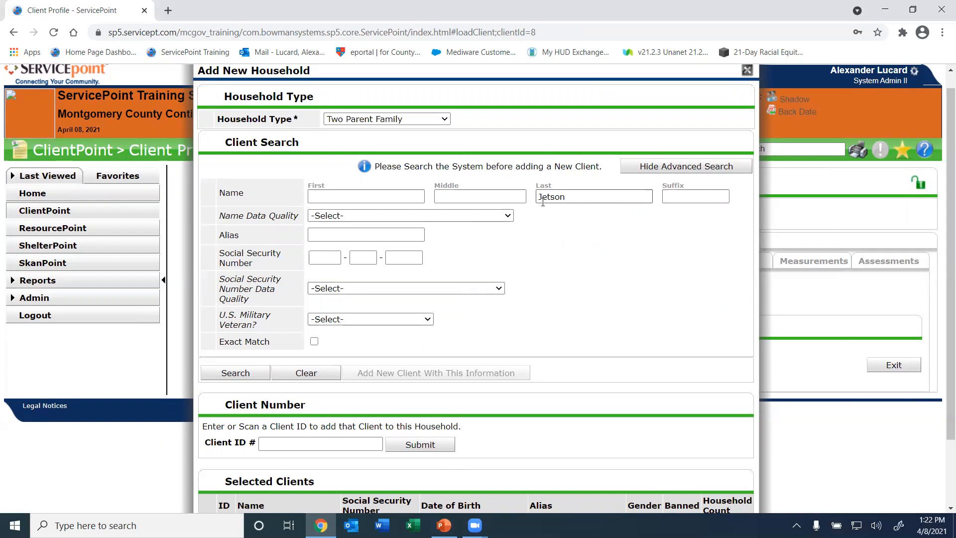
{"action": "scroll", "coordinate": [942, 318], "scroll_direction": "down", "scroll_amount": 1}
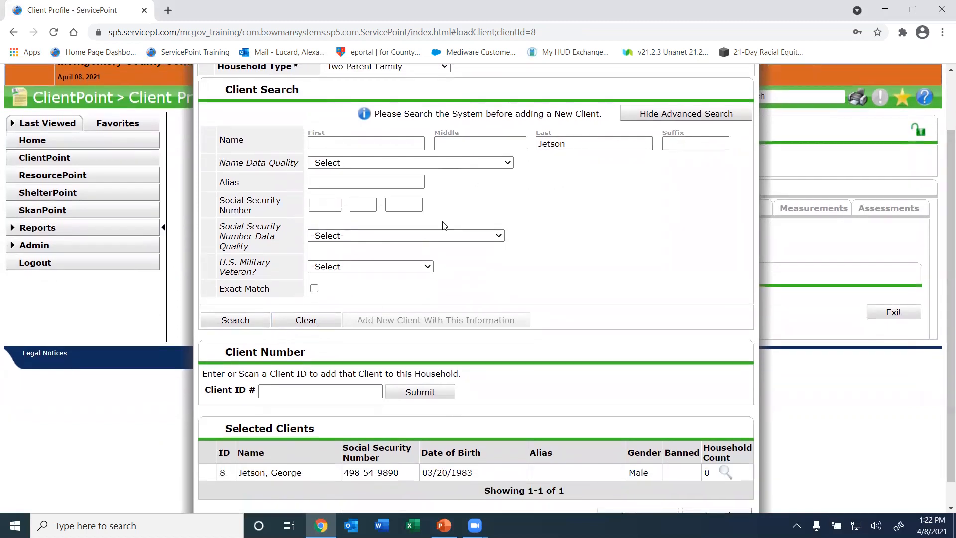
{"action": "left_click", "coordinate": [583, 140]}
{"action": "left_click", "coordinate": [236, 320]}
{"action": "scroll", "coordinate": [247, 322], "scroll_direction": "down", "scroll_amount": 3}
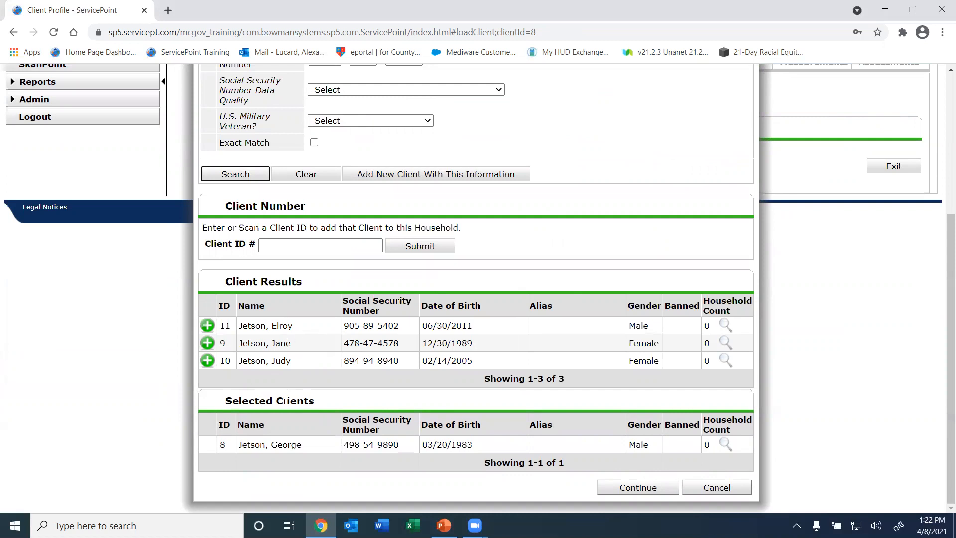
- Add all three clients in the search results to the household's selected clients
{"action": "left_click", "coordinate": [205, 343]}
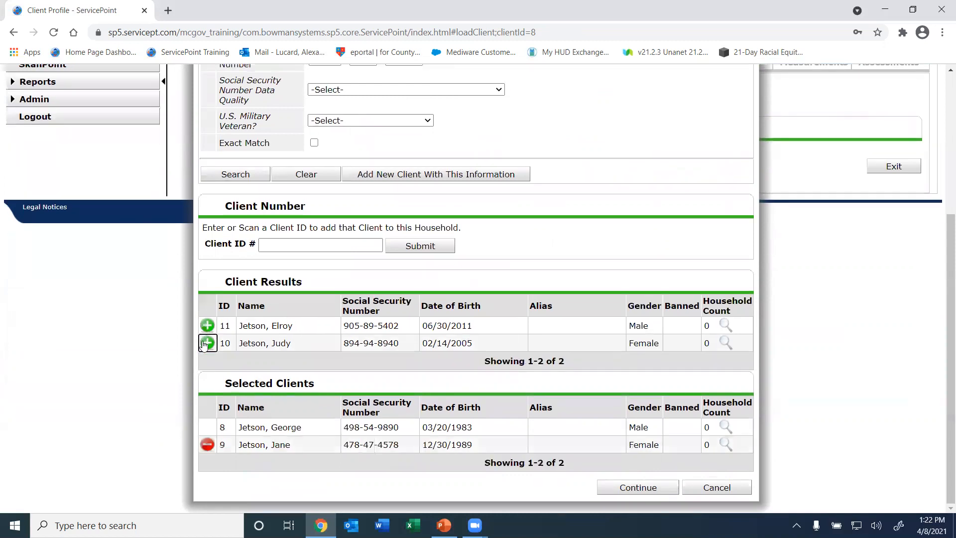
{"action": "left_click", "coordinate": [206, 343]}
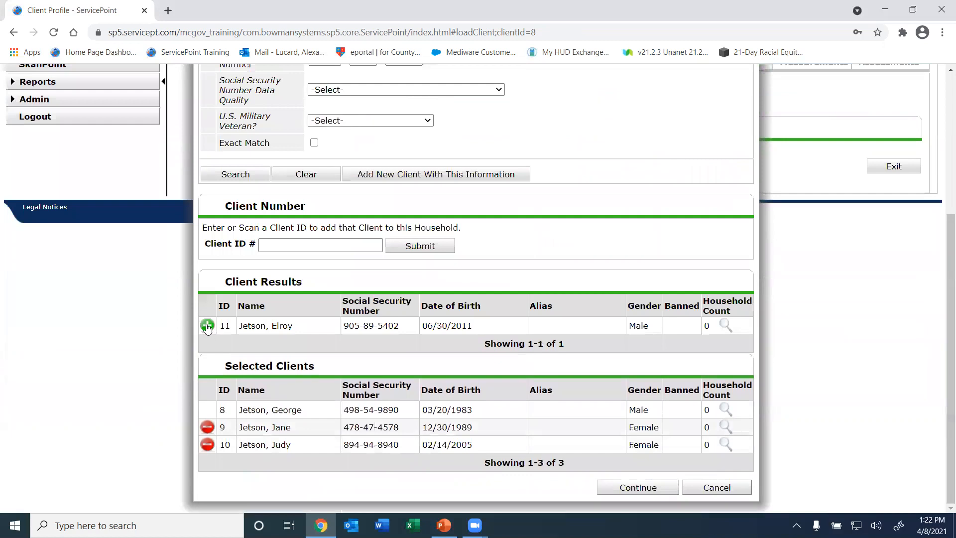
{"action": "left_click", "coordinate": [207, 324]}
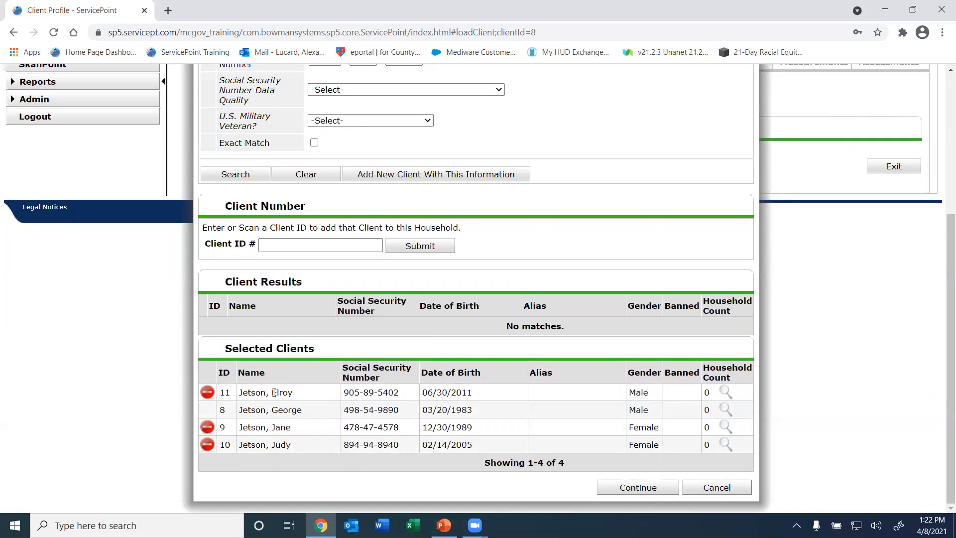
- Try removing the three added family members from the selected clients, and add each of them back
{"action": "left_click", "coordinate": [207, 393]}
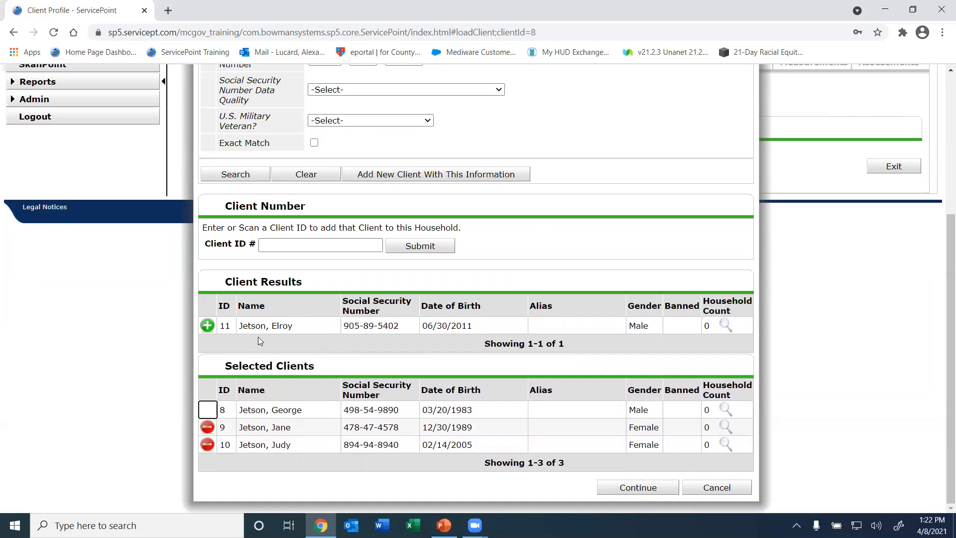
{"action": "left_click", "coordinate": [207, 326]}
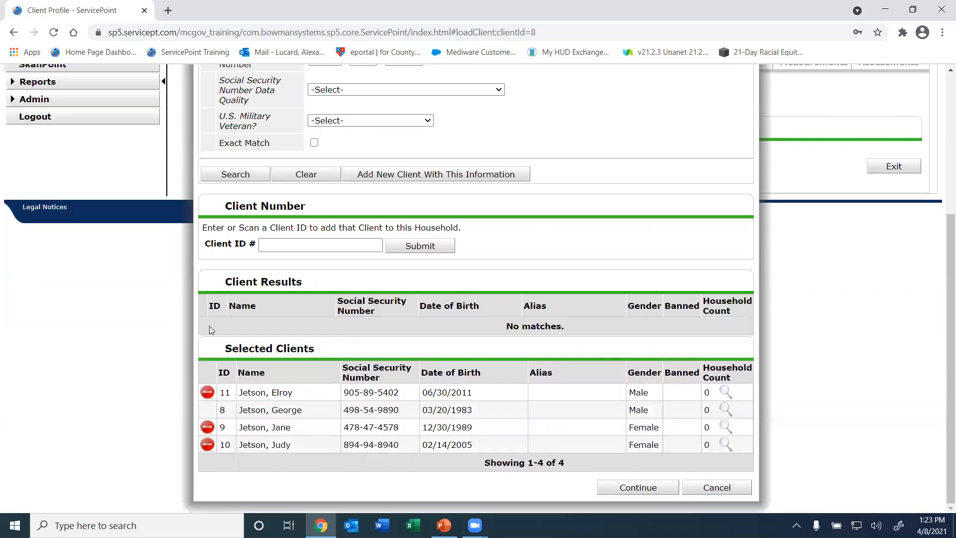
{"action": "left_click", "coordinate": [205, 394]}
{"action": "left_click", "coordinate": [209, 426]}
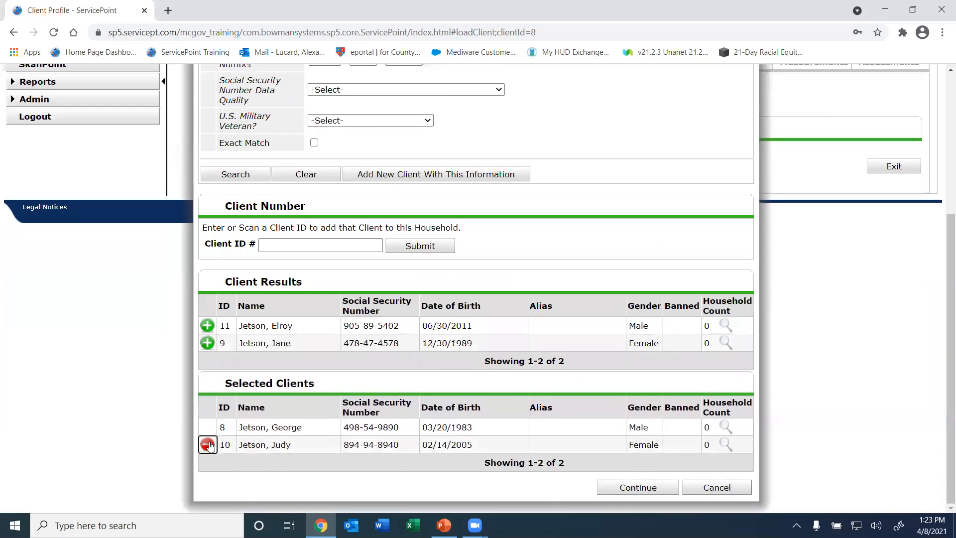
{"action": "left_click", "coordinate": [208, 444]}
{"action": "left_click", "coordinate": [208, 326]}
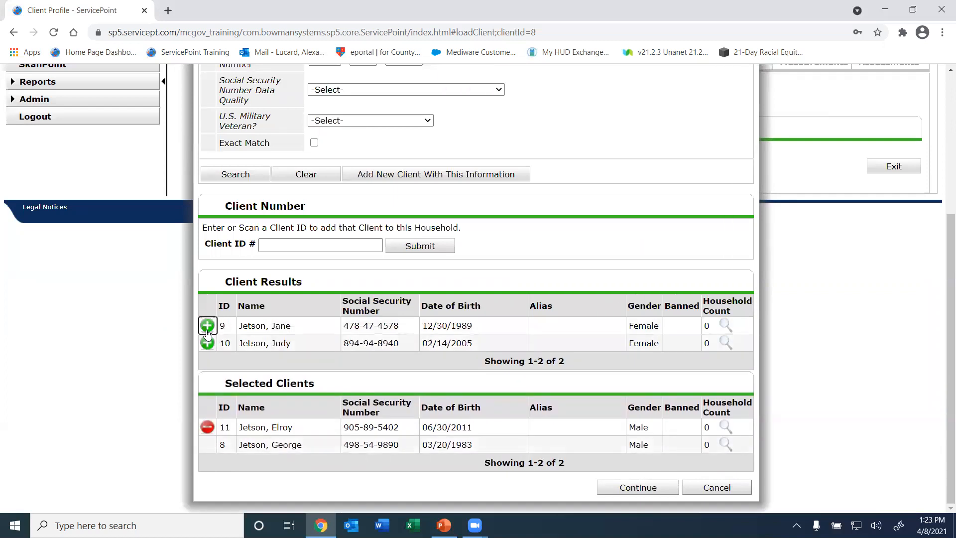
{"action": "left_click", "coordinate": [207, 326]}
{"action": "left_click", "coordinate": [208, 326]}
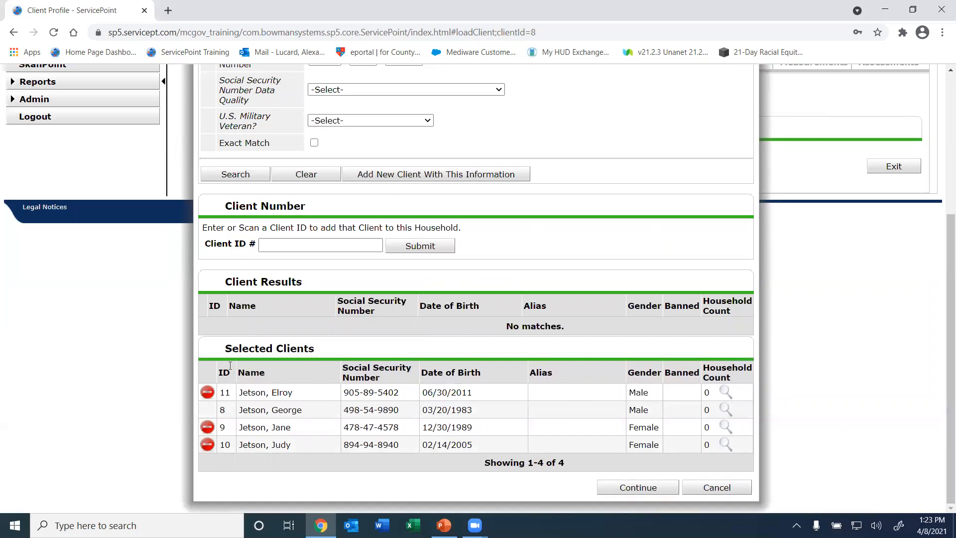
- Continue to the household information and designate the 38-year-old member as head of household
{"action": "left_click", "coordinate": [622, 488]}
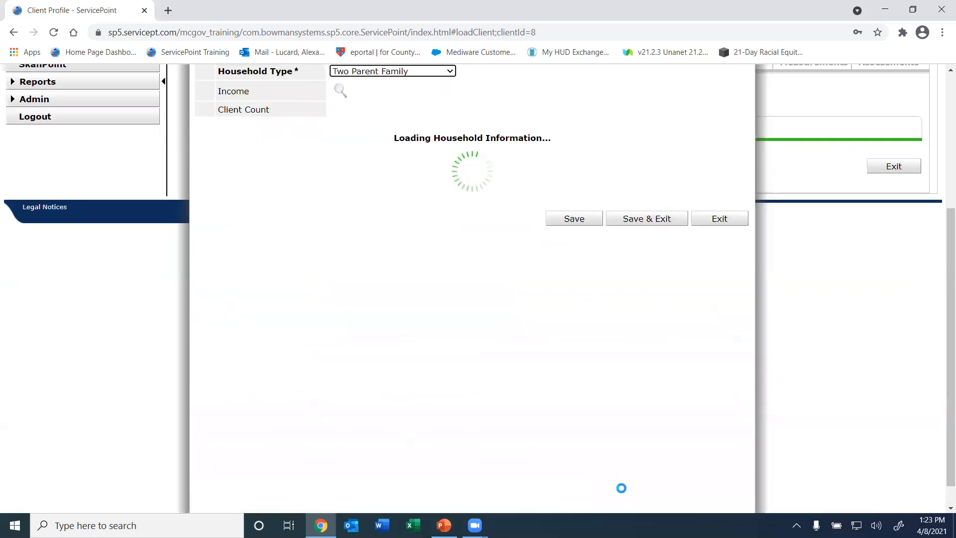
{"action": "scroll", "coordinate": [941, 292], "scroll_direction": "up", "scroll_amount": 1}
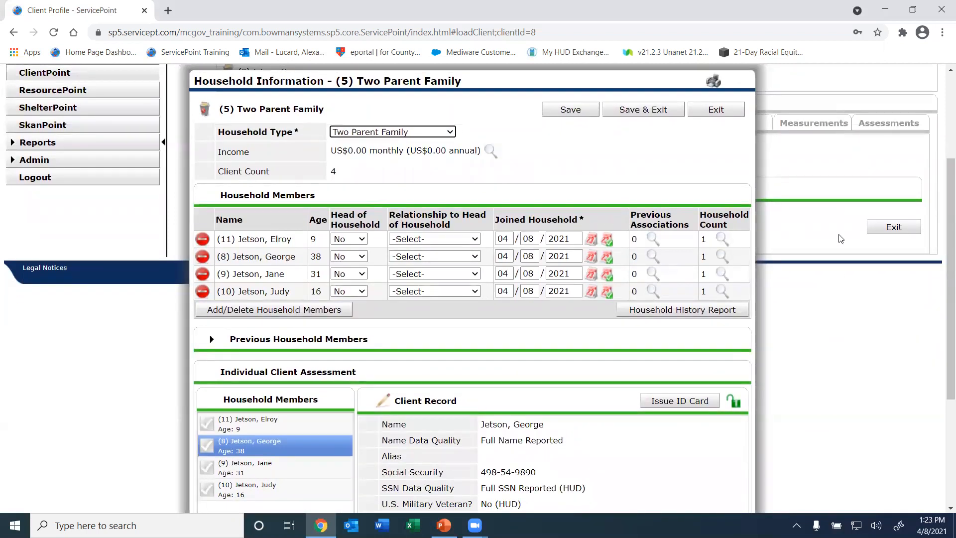
{"action": "left_click_drag", "start_coordinate": [941, 241], "coordinate": [940, 269]}
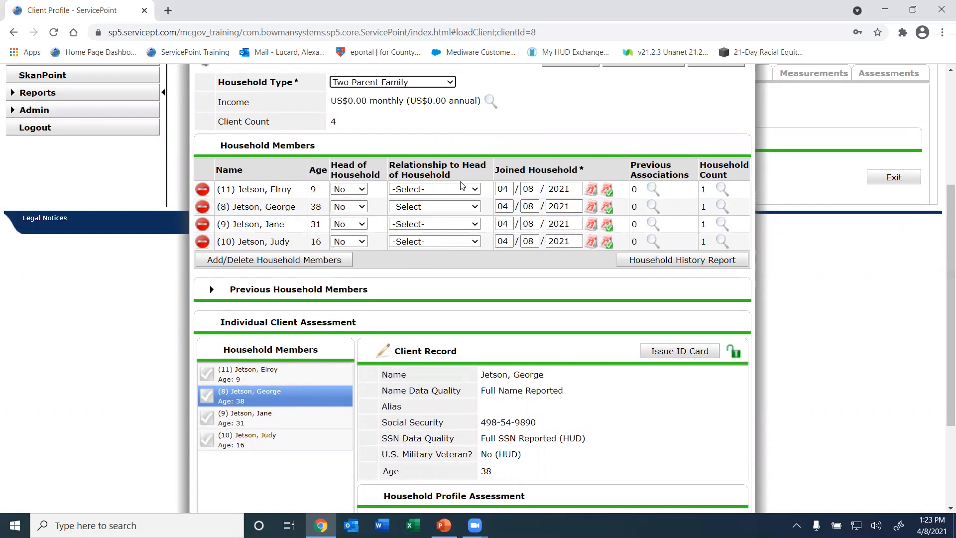
{"action": "right_click", "coordinate": [941, 230]}
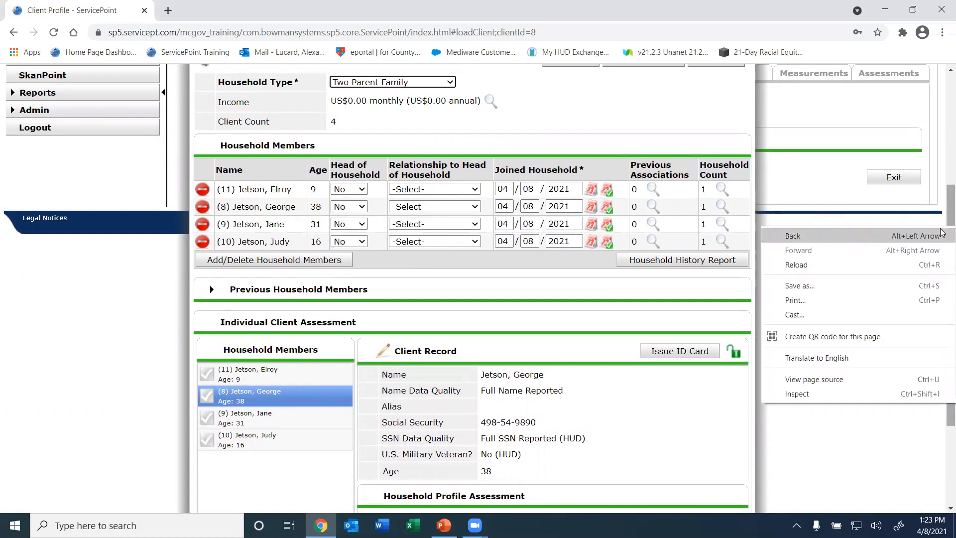
{"action": "left_click", "coordinate": [949, 214]}
{"action": "left_click_drag", "start_coordinate": [949, 214], "coordinate": [950, 202]}
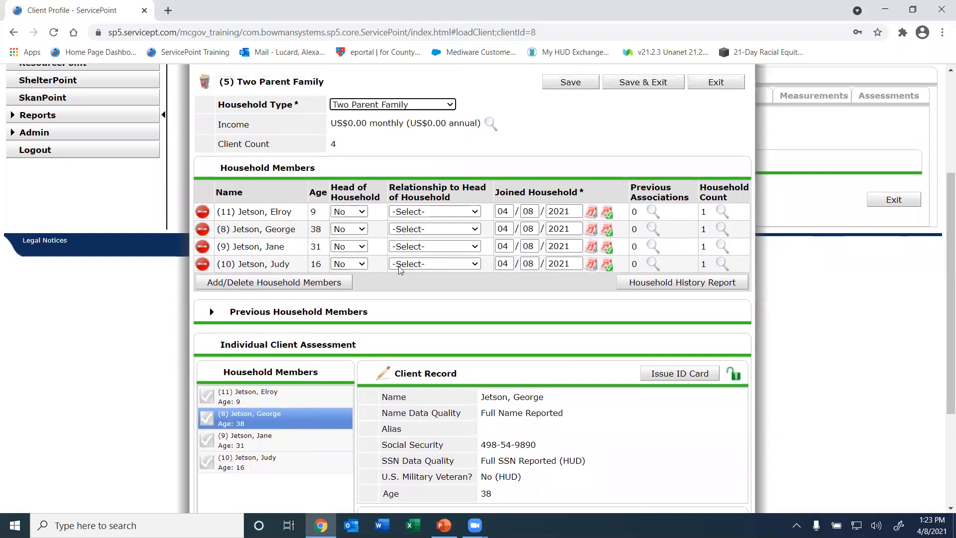
{"action": "left_click", "coordinate": [358, 230]}
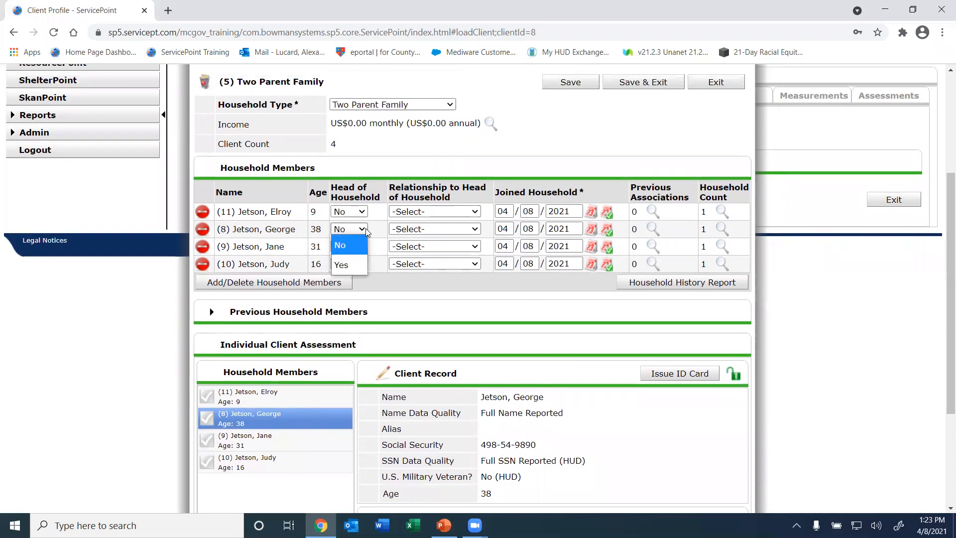
{"action": "left_click", "coordinate": [345, 265]}
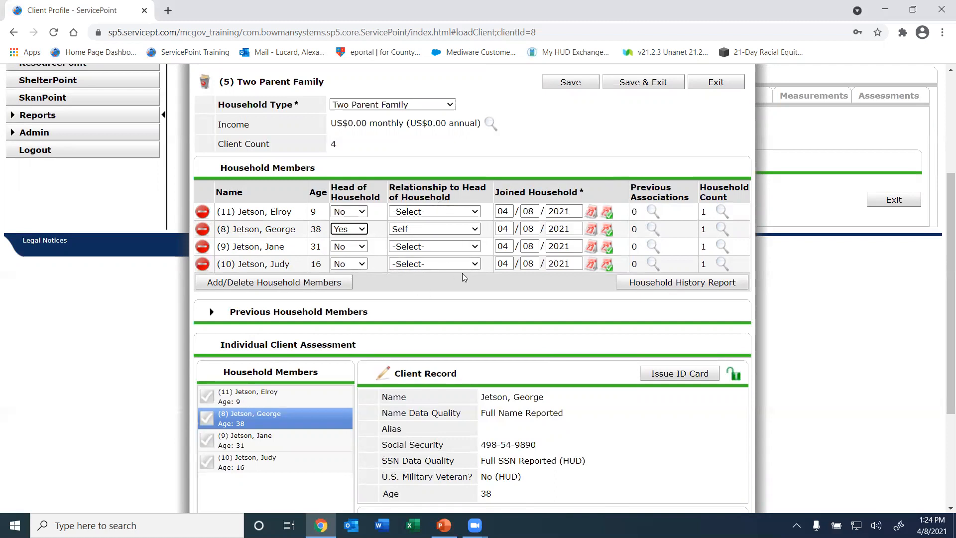
- Set the 9-year-old member's relationship to head of household to Son and the 16-year-old member's to Daughter
{"action": "left_click", "coordinate": [416, 213]}
{"action": "left_click_drag", "start_coordinate": [487, 243], "coordinate": [478, 281]}
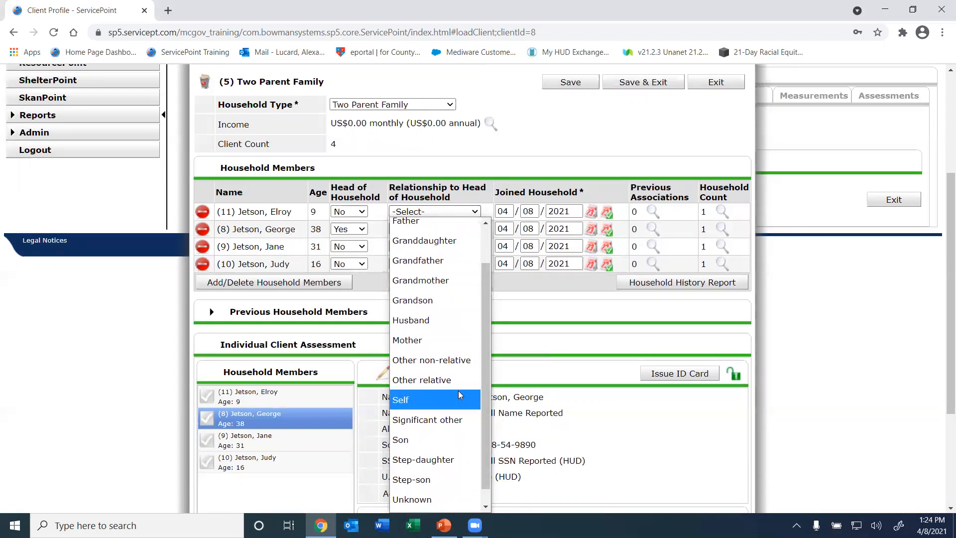
{"action": "left_click", "coordinate": [431, 445]}
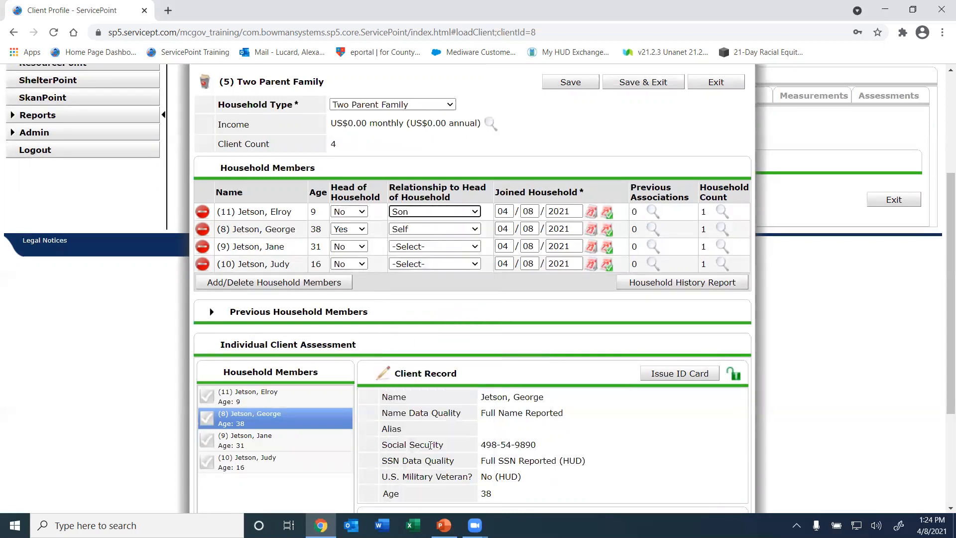
{"action": "left_click", "coordinate": [424, 263]}
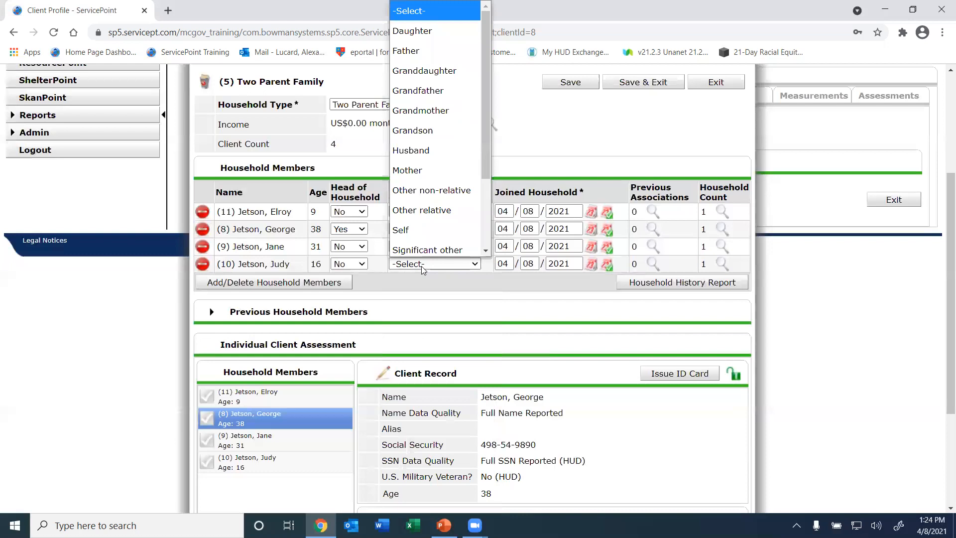
{"action": "left_click", "coordinate": [425, 34]}
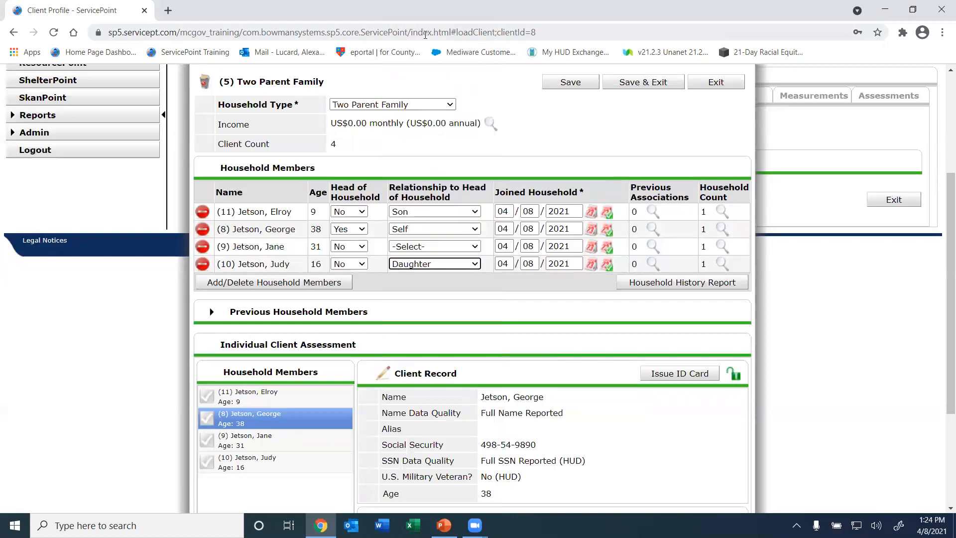
- Set the 31-year-old member's relationship to head of household to Mother
{"action": "left_click", "coordinate": [425, 247]}
{"action": "left_click_drag", "start_coordinate": [482, 326], "coordinate": [477, 405]}
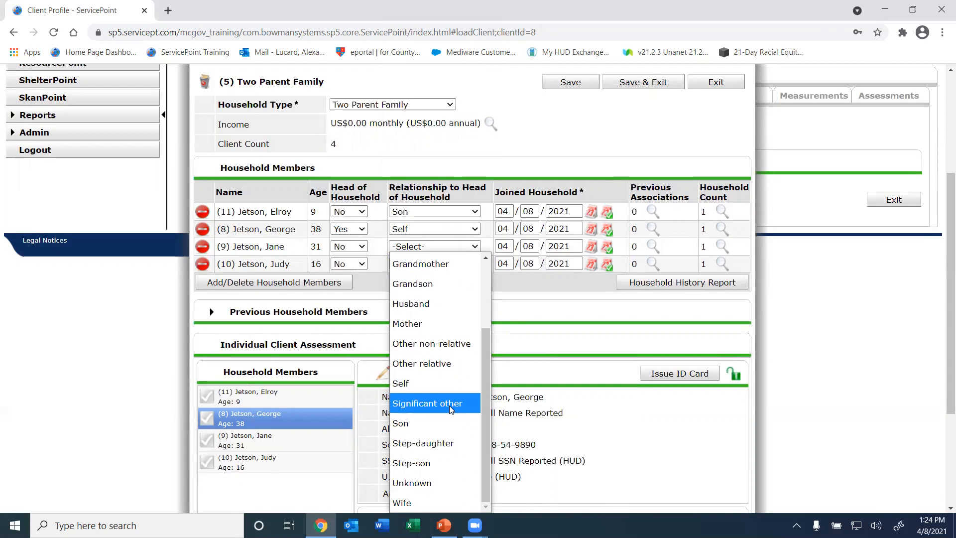
{"action": "left_click_drag", "start_coordinate": [480, 404], "coordinate": [474, 368]}
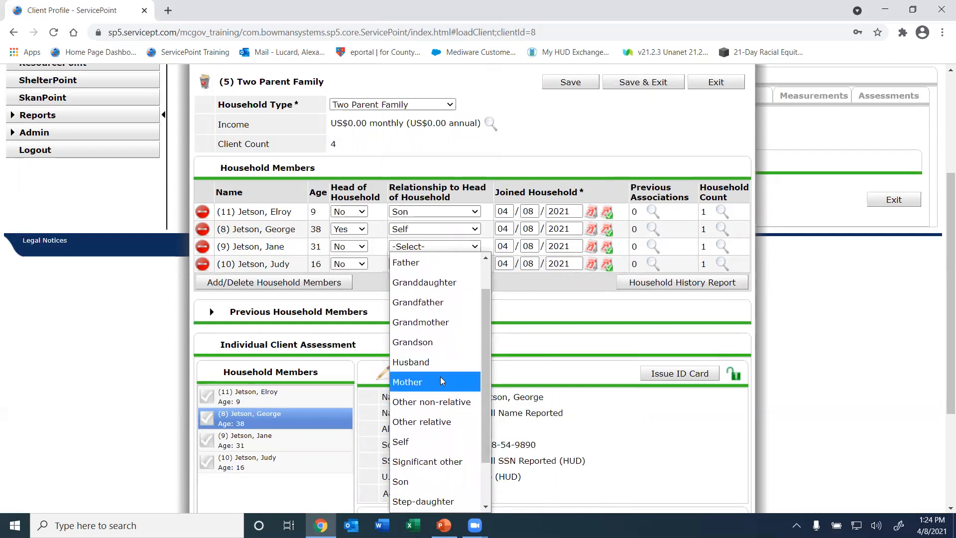
{"action": "left_click", "coordinate": [440, 381]}
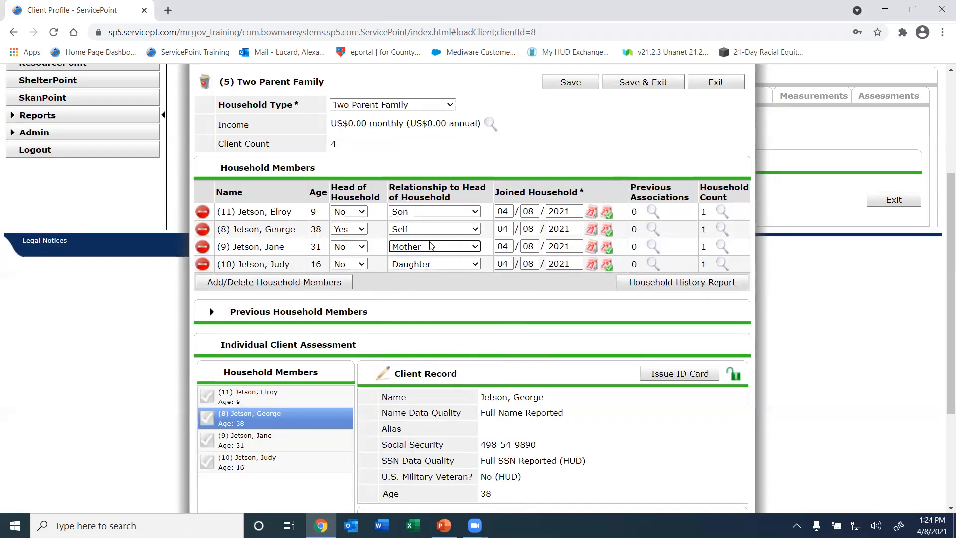
- Change the 31-year-old member's relationship to head of household to Wife
{"action": "left_click", "coordinate": [458, 249]}
{"action": "left_click_drag", "start_coordinate": [482, 364], "coordinate": [483, 450]}
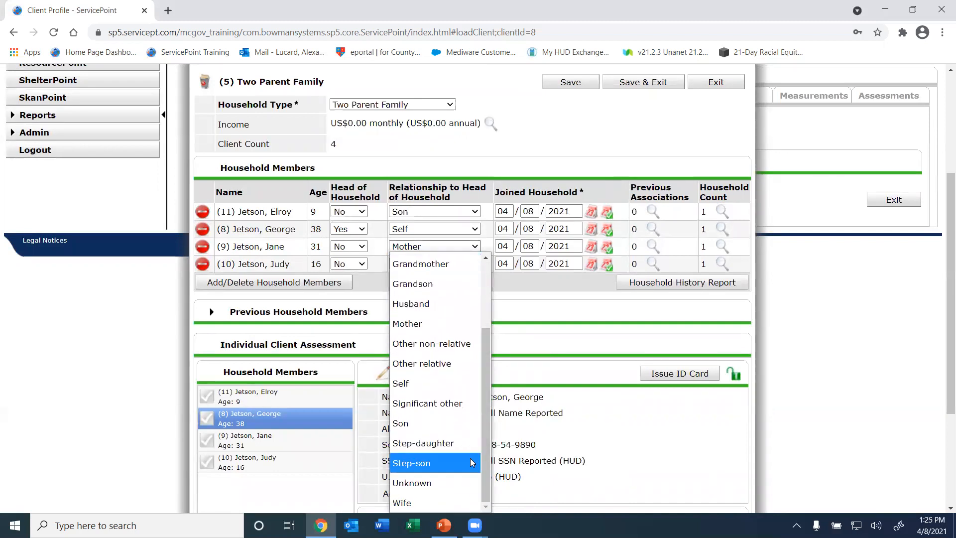
{"action": "left_click", "coordinate": [452, 497]}
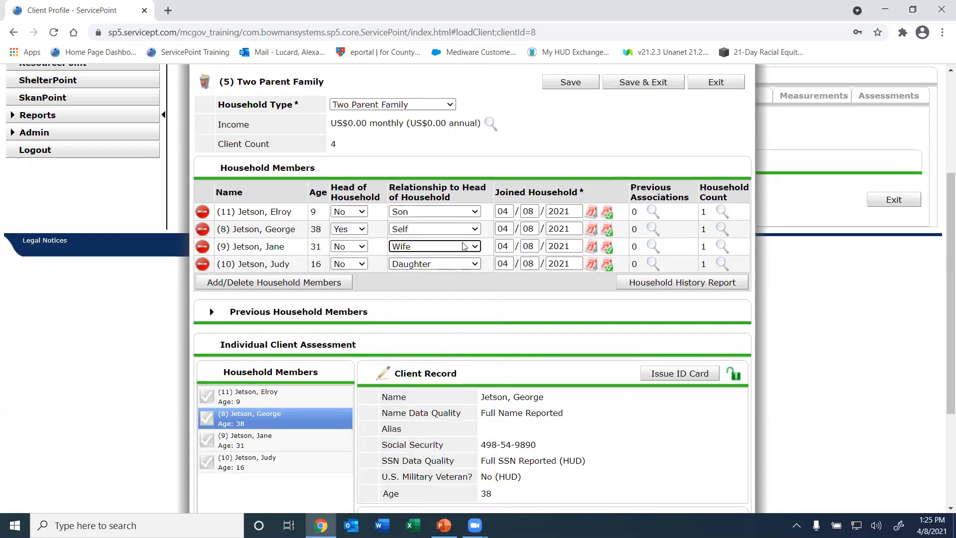
- Try making the 31-year-old member head of household instead, with the 38-year-old member's relationship set to Husband
{"action": "left_click", "coordinate": [348, 246]}
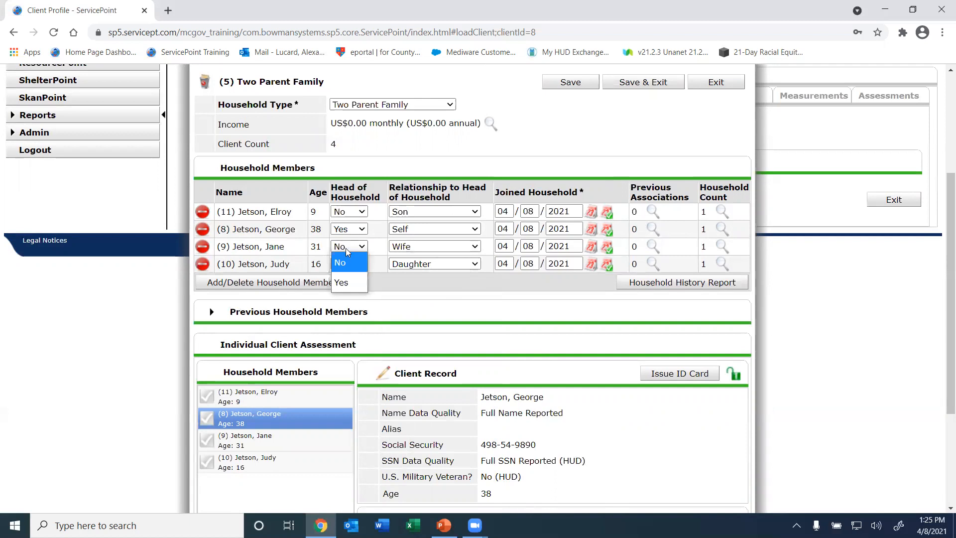
{"action": "left_click", "coordinate": [347, 247]}
{"action": "left_click", "coordinate": [348, 247]}
{"action": "left_click", "coordinate": [347, 282]}
{"action": "left_click", "coordinate": [348, 229]}
{"action": "left_click", "coordinate": [357, 243]}
{"action": "left_click", "coordinate": [440, 227]}
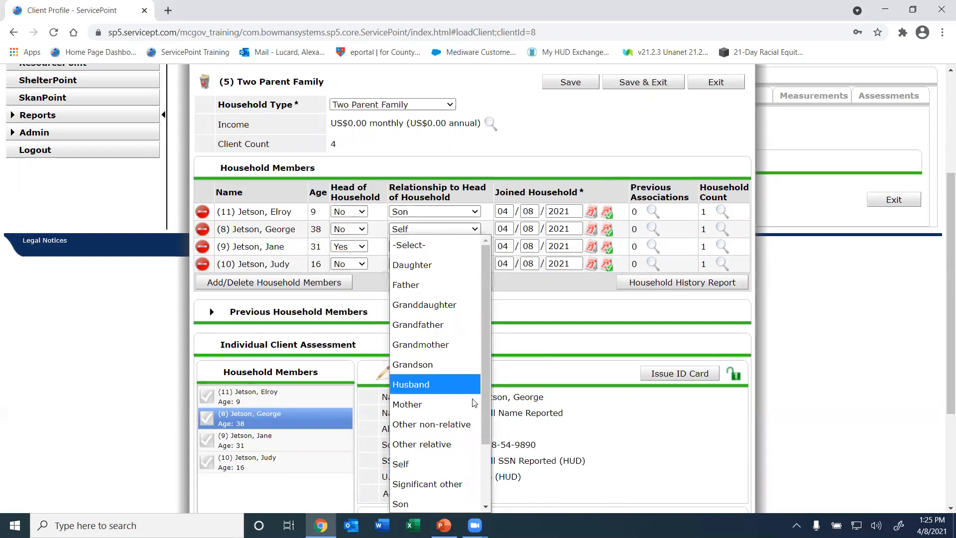
{"action": "scroll", "coordinate": [485, 390], "scroll_direction": "down", "scroll_amount": 2}
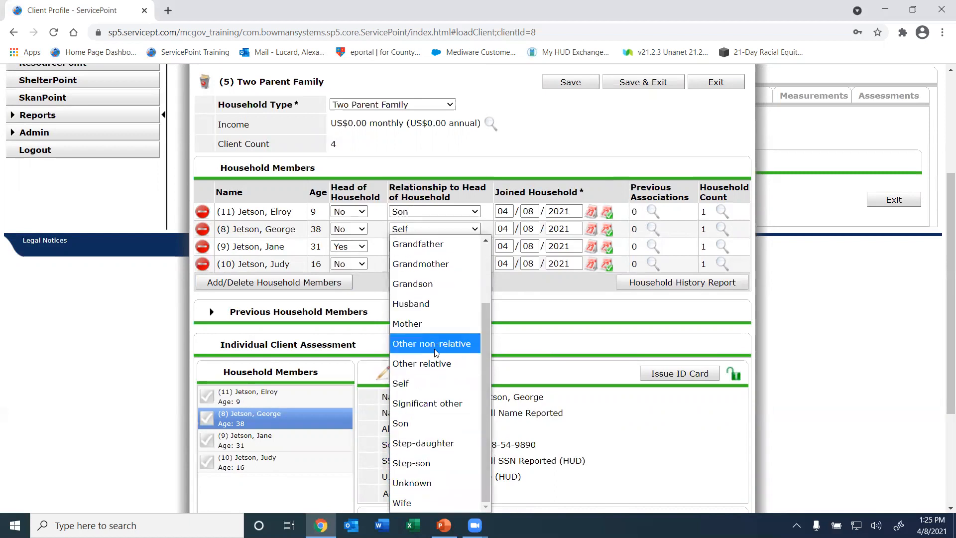
{"action": "left_click", "coordinate": [437, 306]}
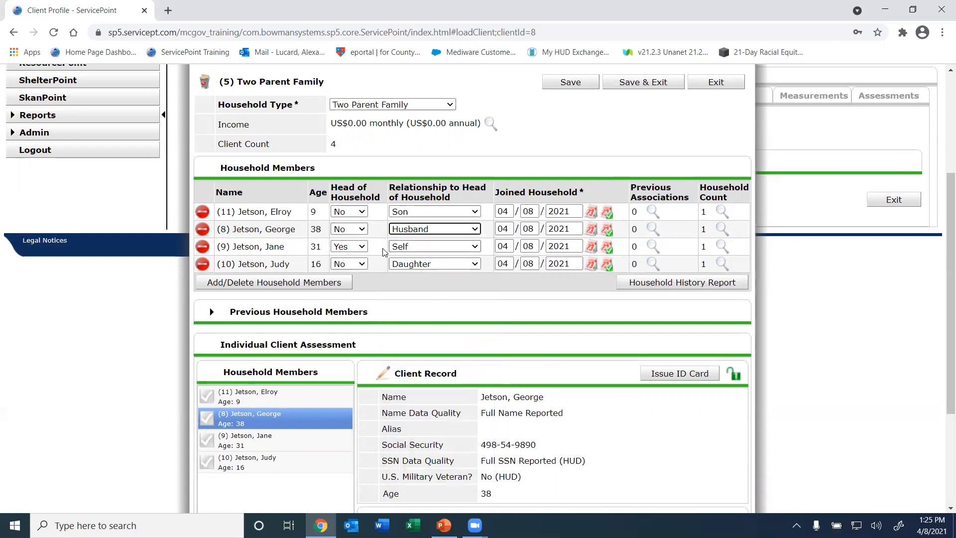
- Make the 38-year-old member head of household again and set the 31-year-old member's relationship back to Wife
{"action": "left_click", "coordinate": [353, 229]}
{"action": "left_click", "coordinate": [353, 263]}
{"action": "left_click", "coordinate": [349, 245]}
{"action": "left_click", "coordinate": [343, 259]}
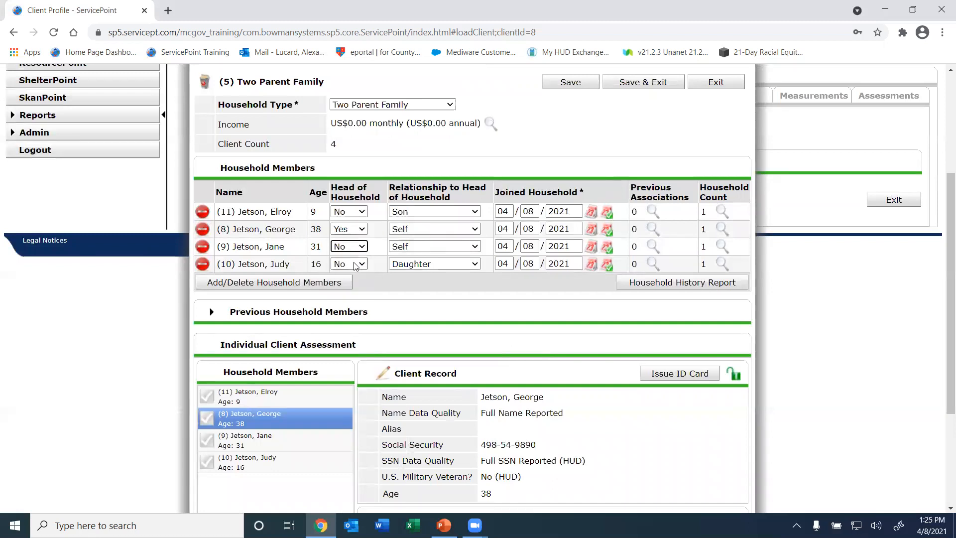
{"action": "left_click", "coordinate": [426, 248]}
{"action": "left_click_drag", "start_coordinate": [481, 299], "coordinate": [490, 413]}
{"action": "left_click", "coordinate": [436, 502]}
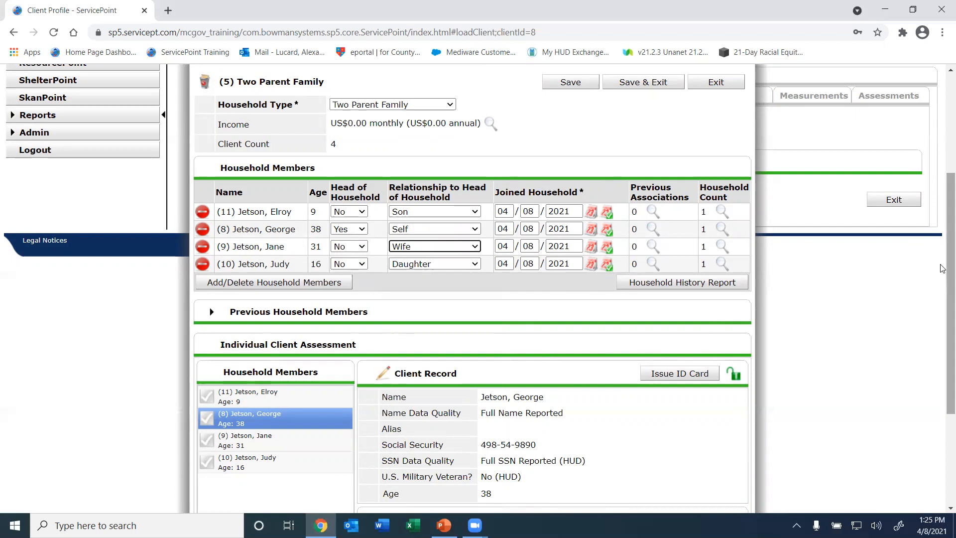
- Save the completed household and exit back to the client's household overview
{"action": "right_click", "coordinate": [942, 302]}
{"action": "left_click", "coordinate": [942, 229]}
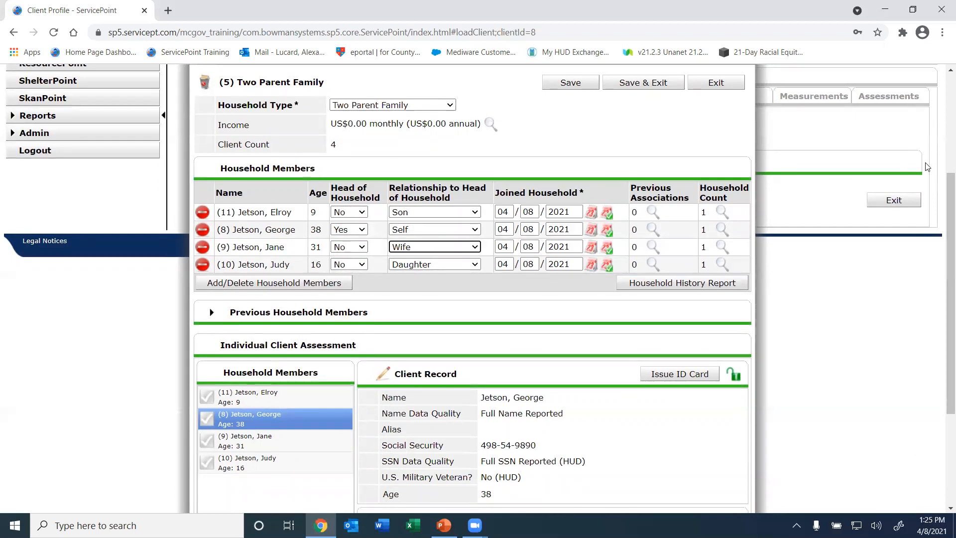
{"action": "scroll", "coordinate": [942, 321], "scroll_direction": "down", "scroll_amount": 3}
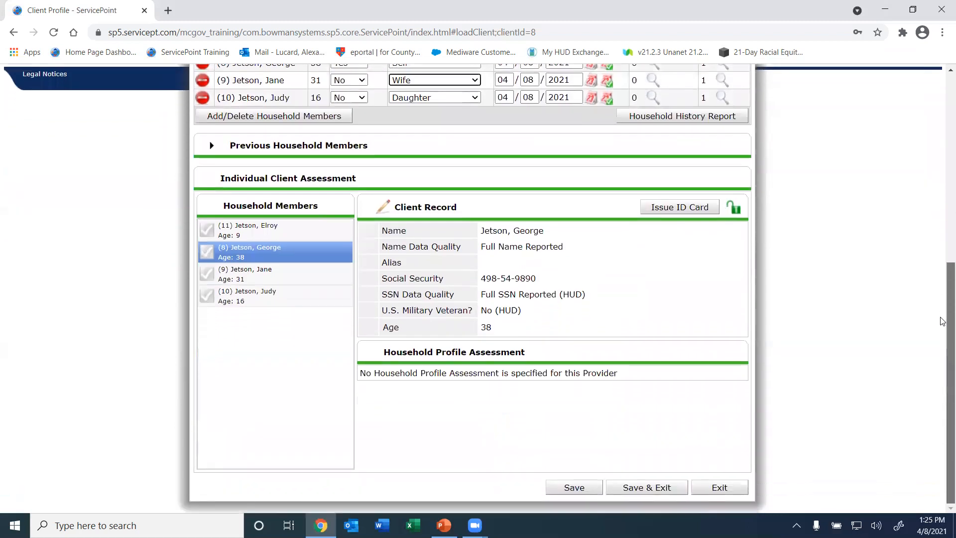
{"action": "left_click", "coordinate": [656, 487]}
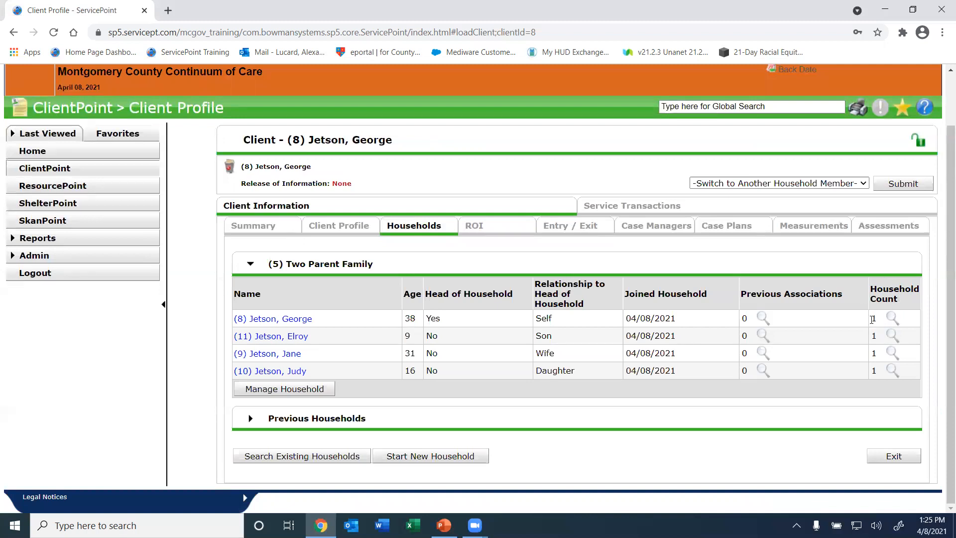
- View the current households of the head of household from the household count, and close the details
{"action": "right_click", "coordinate": [892, 319]}
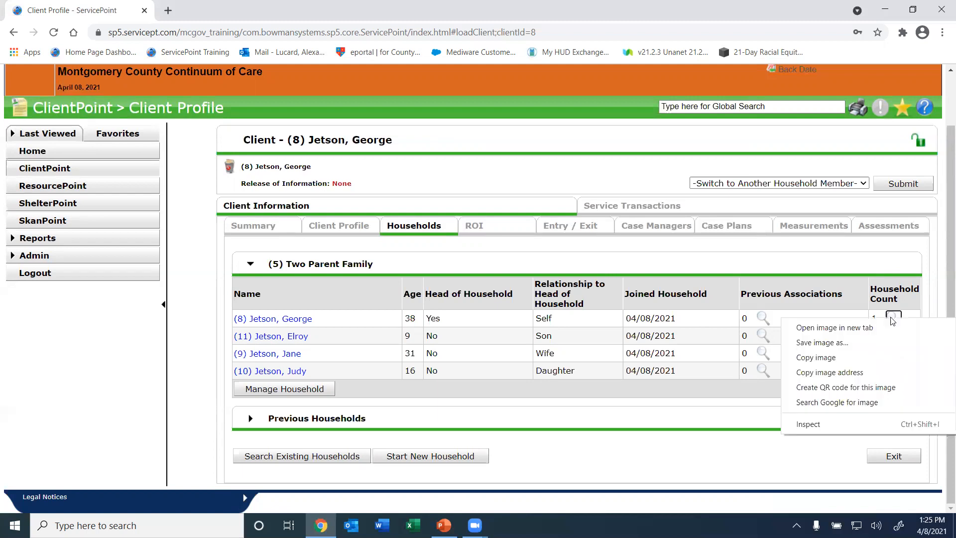
{"action": "key", "text": "Escape"}
{"action": "left_click", "coordinate": [894, 318]}
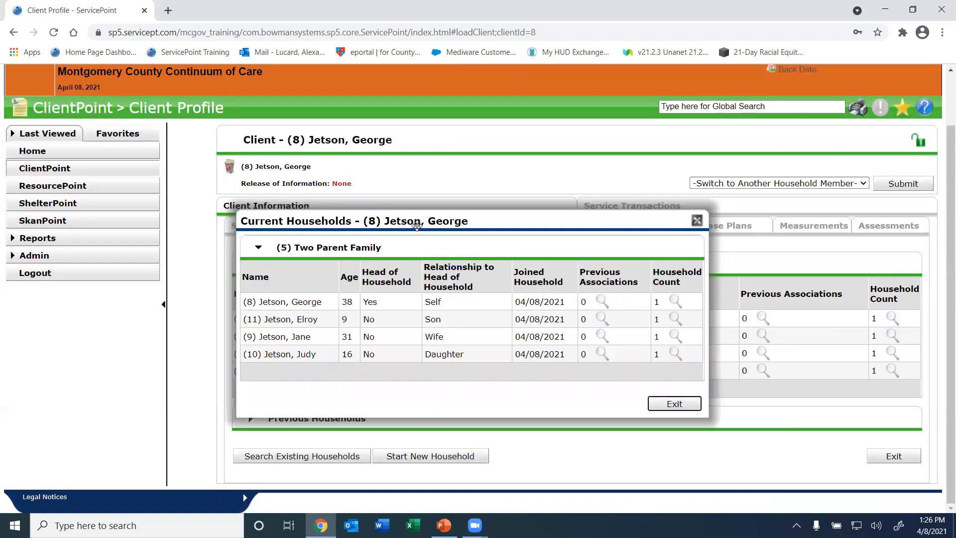
{"action": "left_click", "coordinate": [675, 404]}
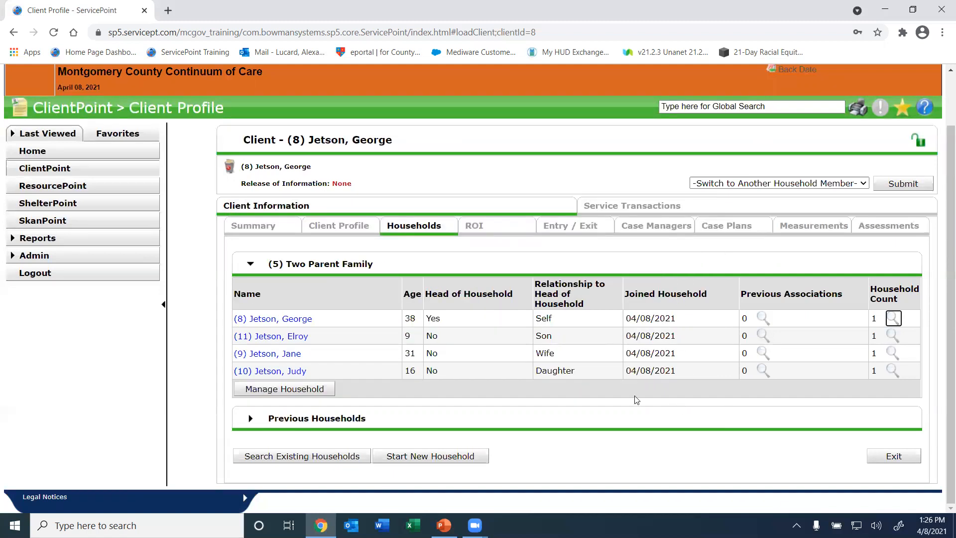
{"action": "left_click", "coordinate": [661, 318]}
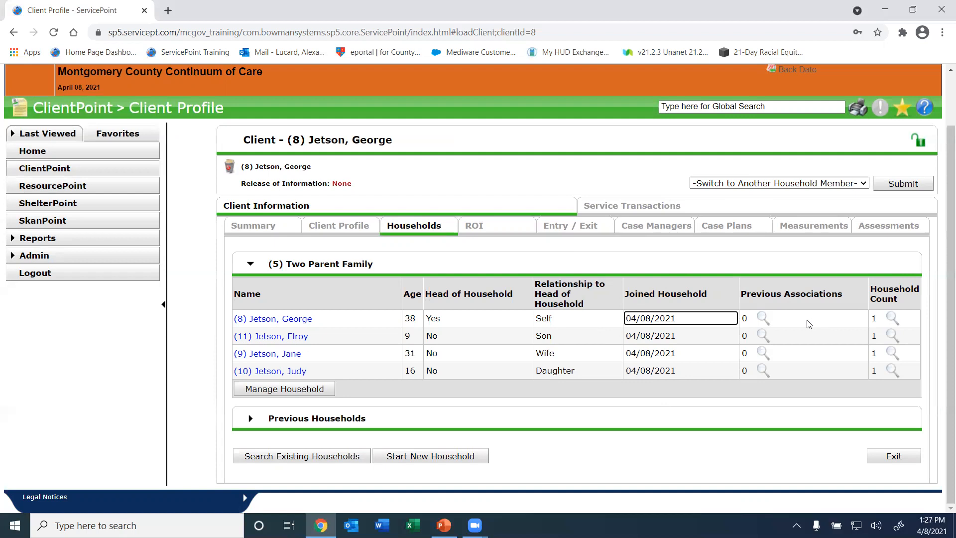
{"action": "right_click", "coordinate": [942, 233]}
{"action": "left_click", "coordinate": [530, 396]}
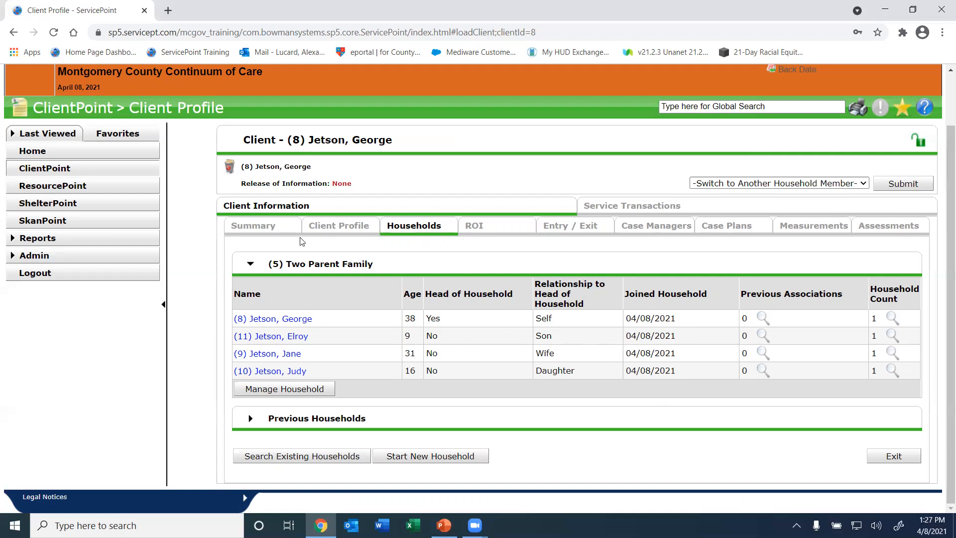
- View the client's summary, follow the household links to the son and wife, and return to the head of household's summary
{"action": "left_click", "coordinate": [279, 233]}
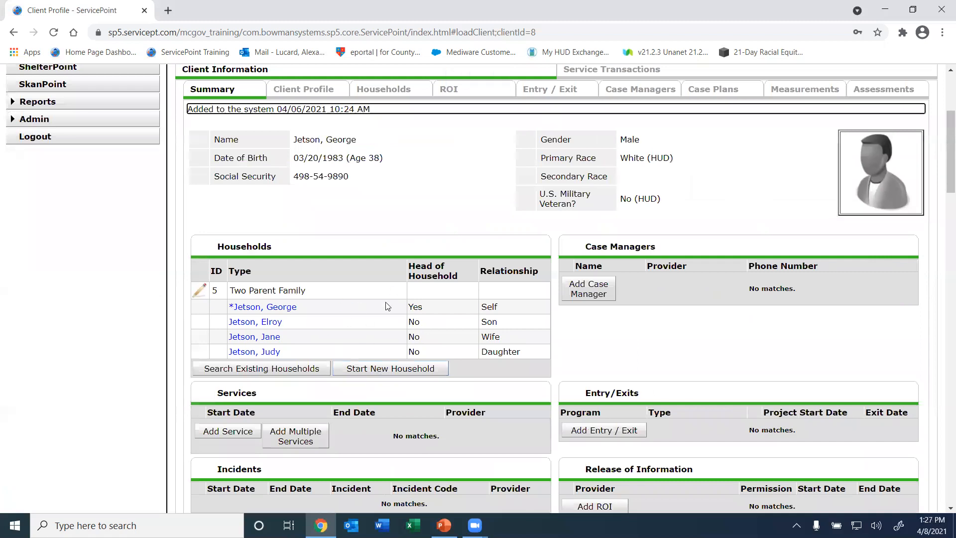
{"action": "left_click", "coordinate": [269, 322]}
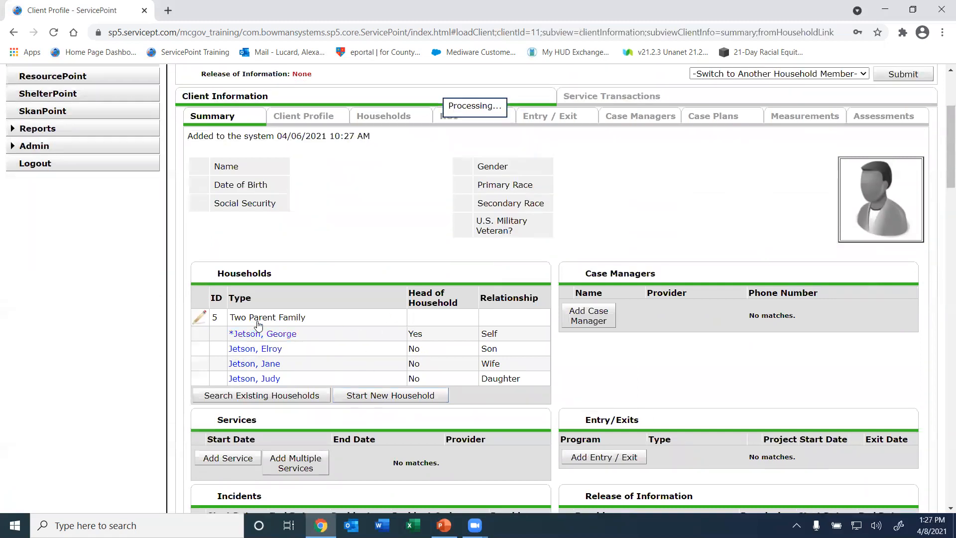
{"action": "left_click", "coordinate": [269, 337]}
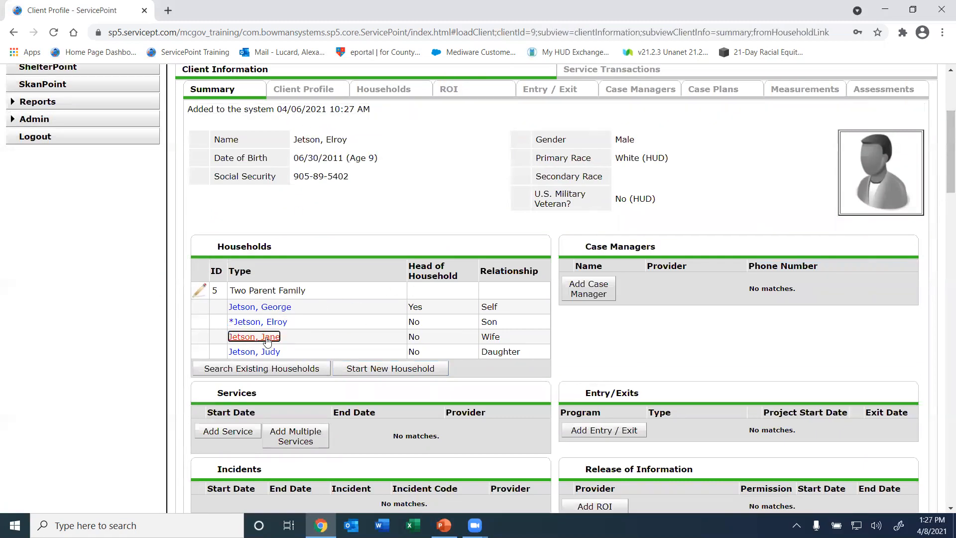
{"action": "left_click", "coordinate": [285, 307]}
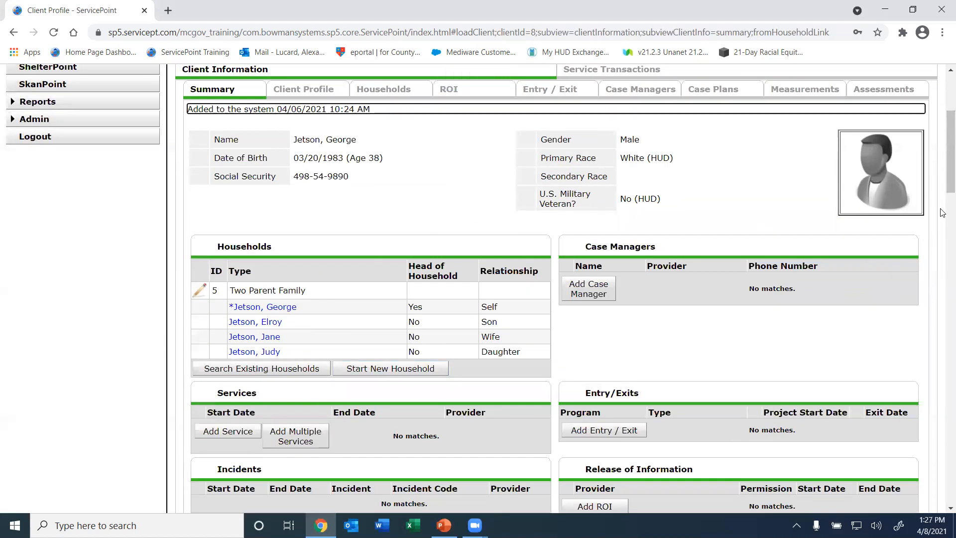
- Start a new Entry / Exit record for the head of household
{"action": "right_click", "coordinate": [942, 209]}
{"action": "left_click", "coordinate": [942, 174]}
{"action": "scroll", "coordinate": [943, 172], "scroll_direction": "up", "scroll_amount": 4}
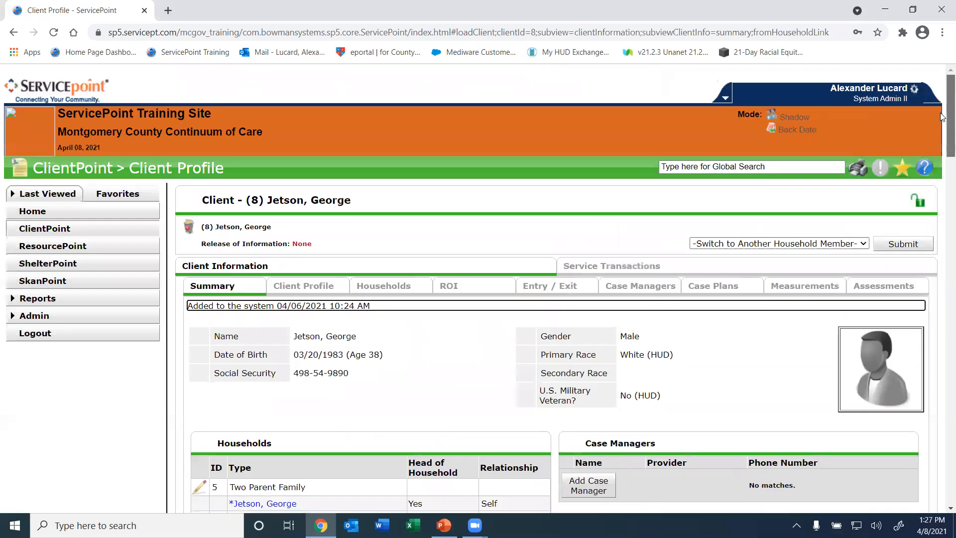
{"action": "scroll", "coordinate": [942, 168], "scroll_direction": "down", "scroll_amount": 2}
{"action": "scroll", "coordinate": [942, 168], "scroll_direction": "down", "scroll_amount": 6}
{"action": "scroll", "coordinate": [940, 160], "scroll_direction": "up", "scroll_amount": 6}
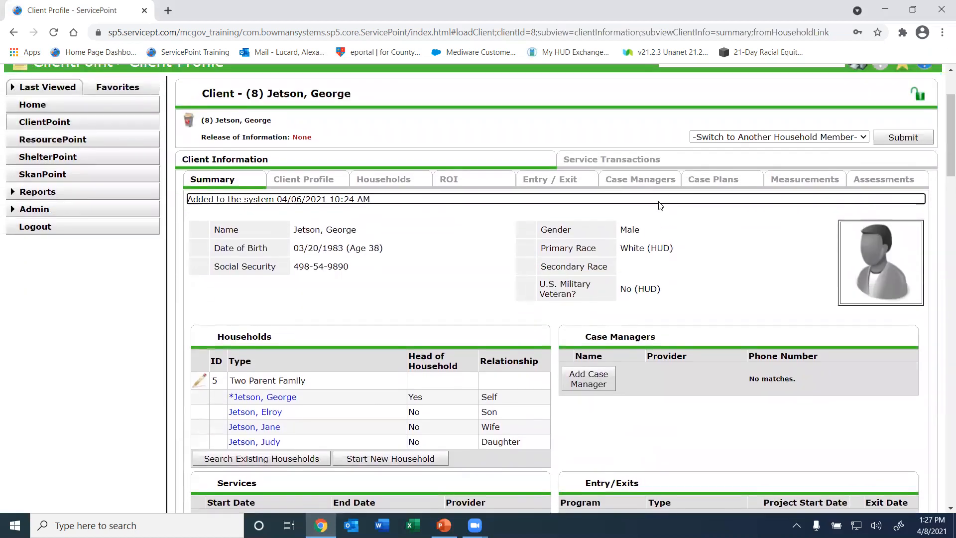
{"action": "left_click", "coordinate": [536, 181]}
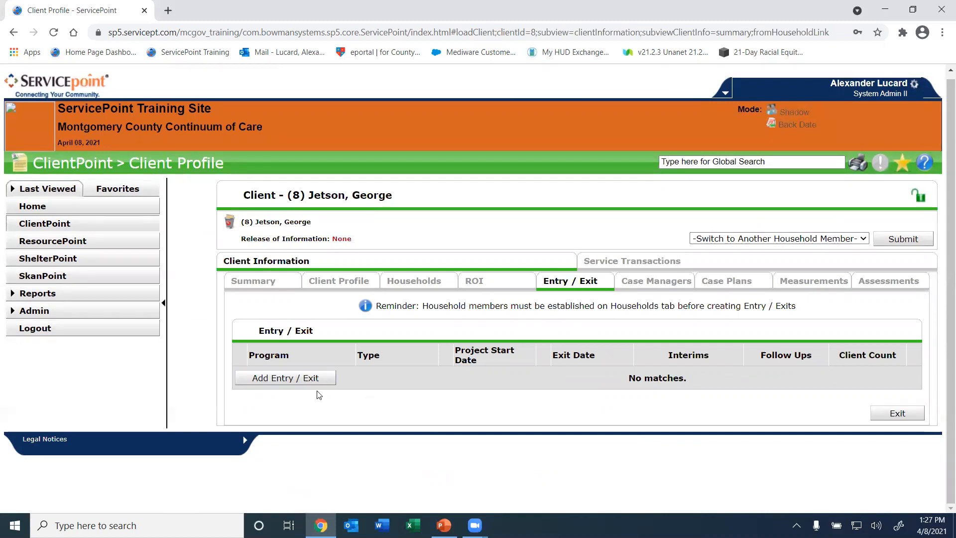
{"action": "left_click", "coordinate": [299, 381]}
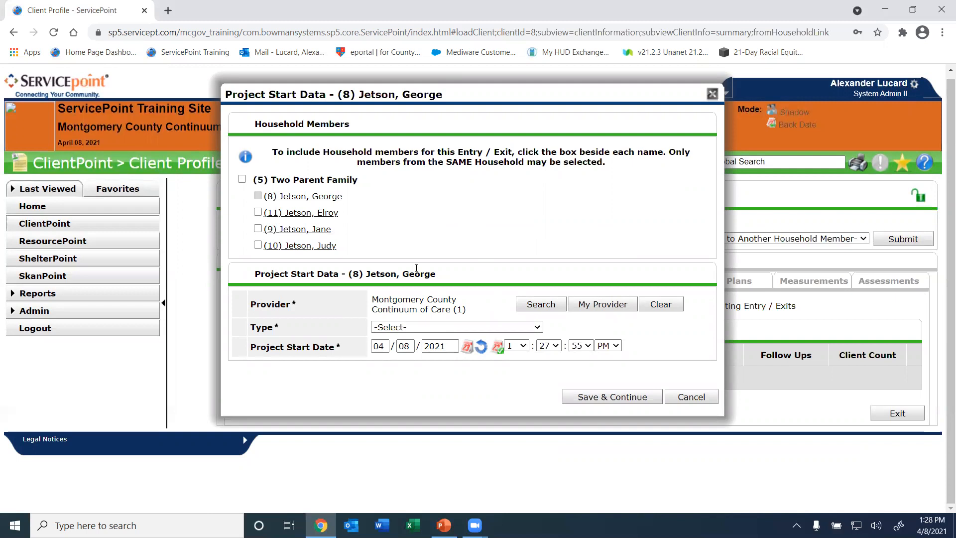
- Search the providers for "hsp" and choose Rapid Re-Housing Family HSP (Catholic Charities) RRH-FAM (313) as the entry's provider
{"action": "left_click", "coordinate": [541, 303]}
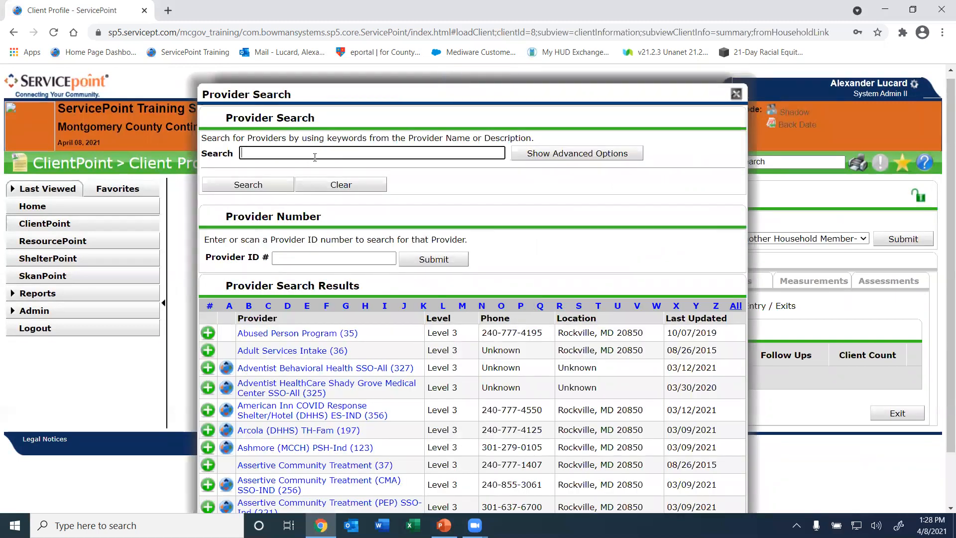
{"action": "type", "text": "hsp"}
{"action": "key", "text": "Return"}
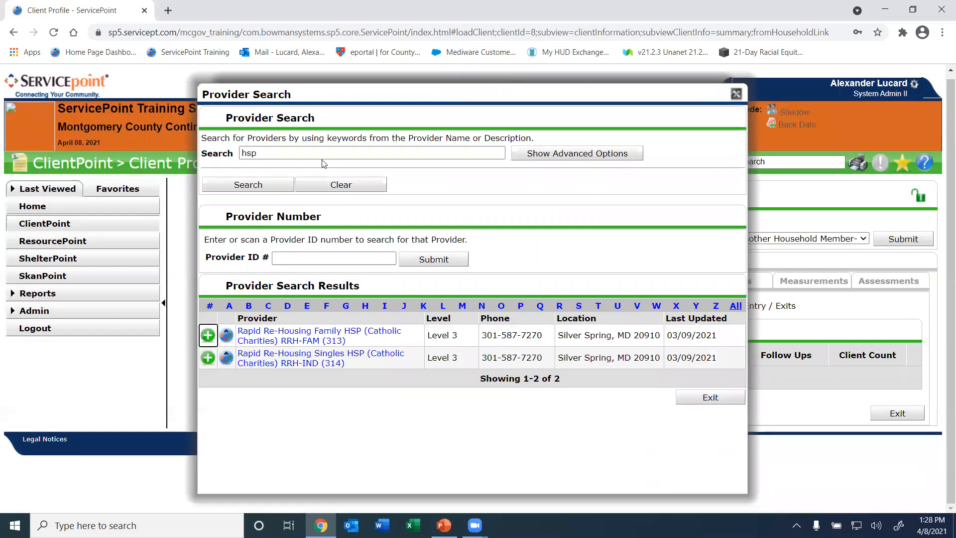
{"action": "left_click", "coordinate": [209, 335]}
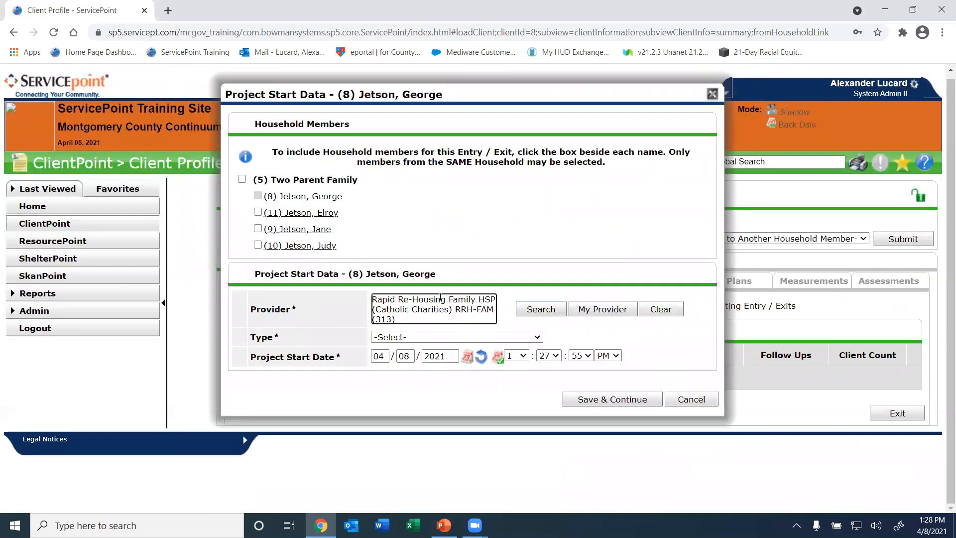
- Set the entry's type to HUD and review the project start date
{"action": "left_click", "coordinate": [406, 340]}
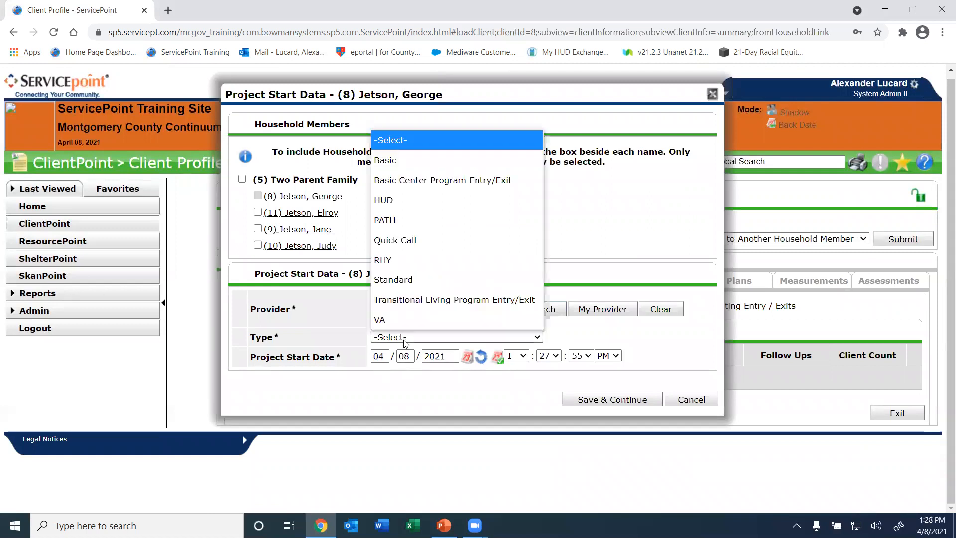
{"action": "left_click", "coordinate": [392, 200]}
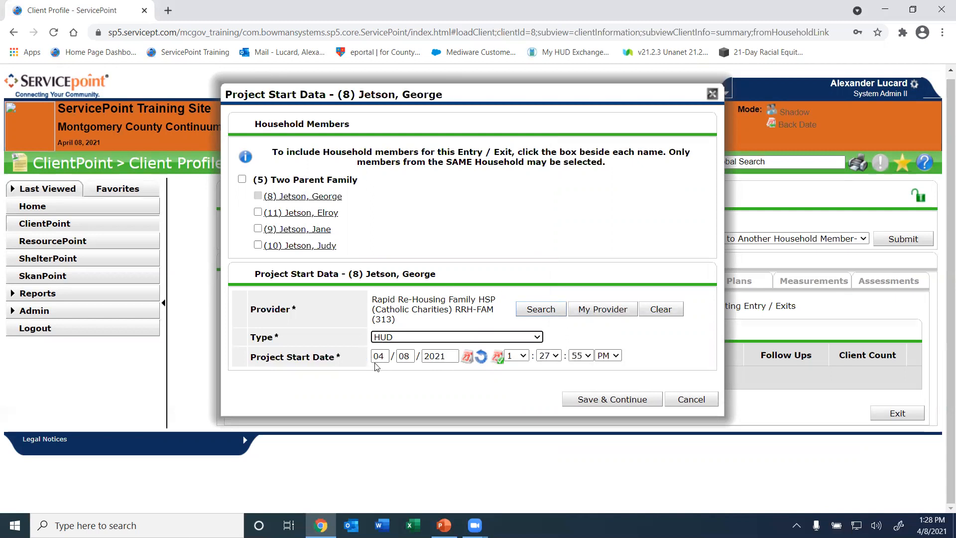
{"action": "left_click", "coordinate": [340, 355]}
{"action": "left_click_drag", "start_coordinate": [339, 355], "coordinate": [265, 361]}
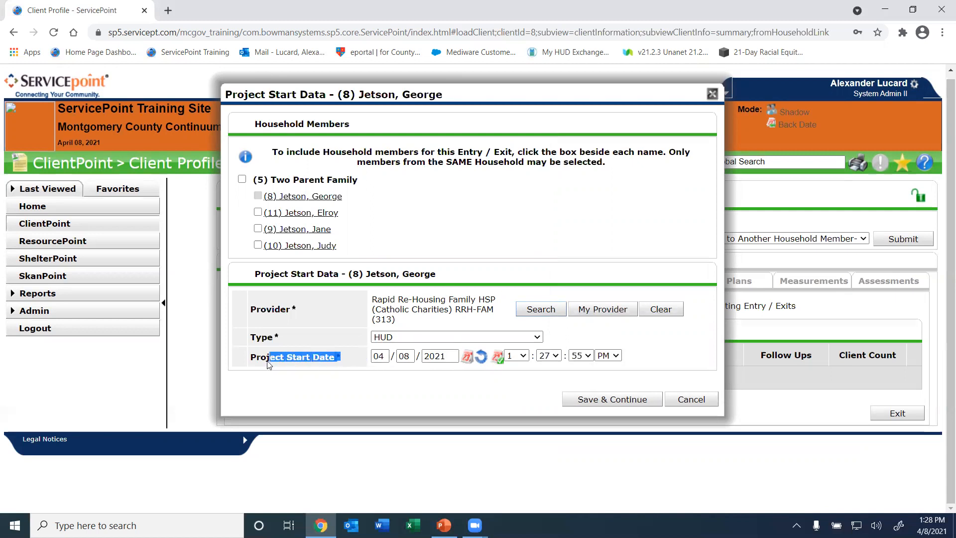
{"action": "left_click", "coordinate": [266, 360]}
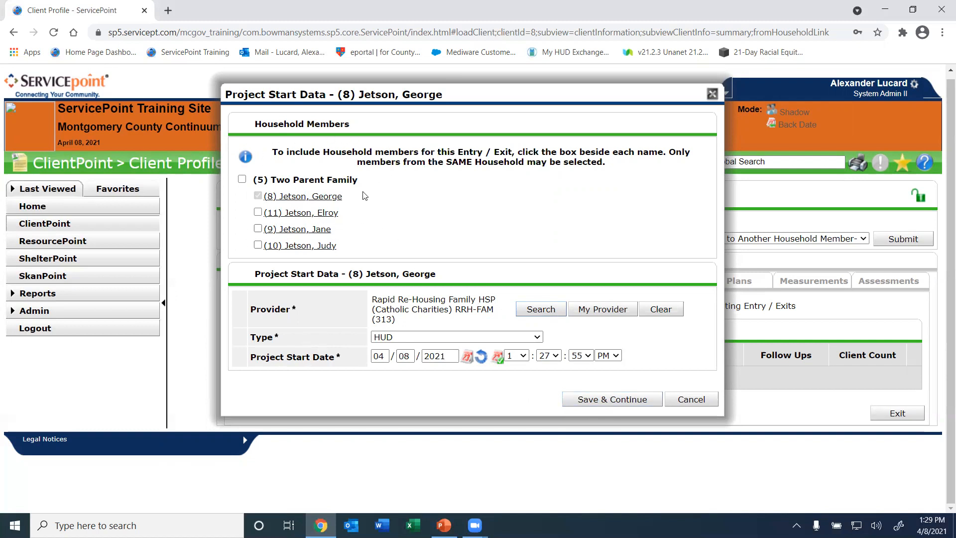
- Try to save the entry with only the head of household included, and dismiss the confirmation
{"action": "left_click_drag", "start_coordinate": [349, 198], "coordinate": [273, 200]}
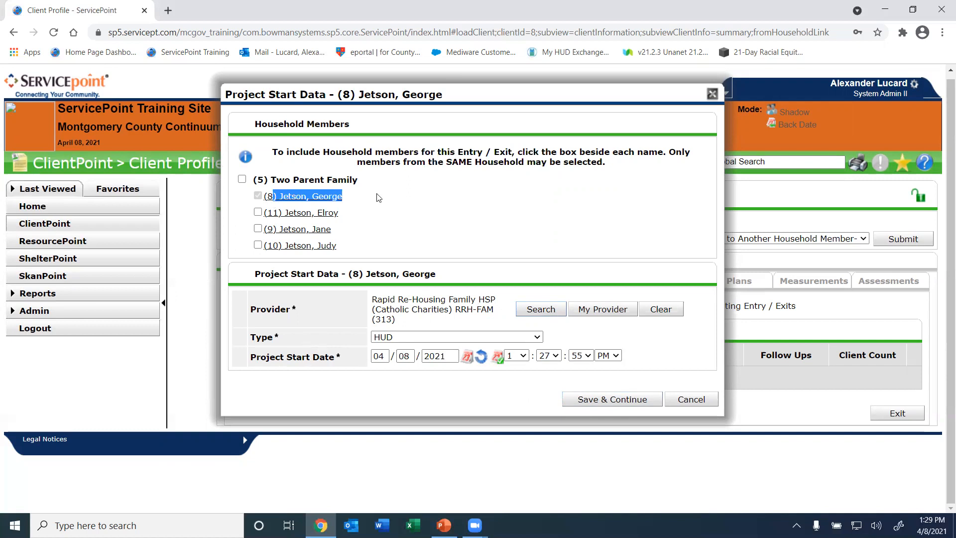
{"action": "left_click", "coordinate": [408, 195]}
{"action": "left_click", "coordinate": [573, 399]}
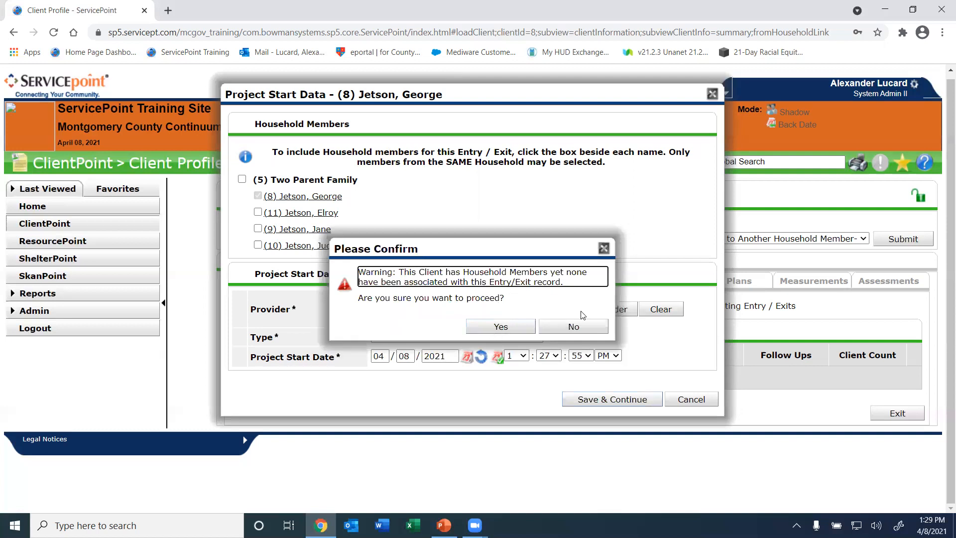
{"action": "left_click", "coordinate": [604, 248]}
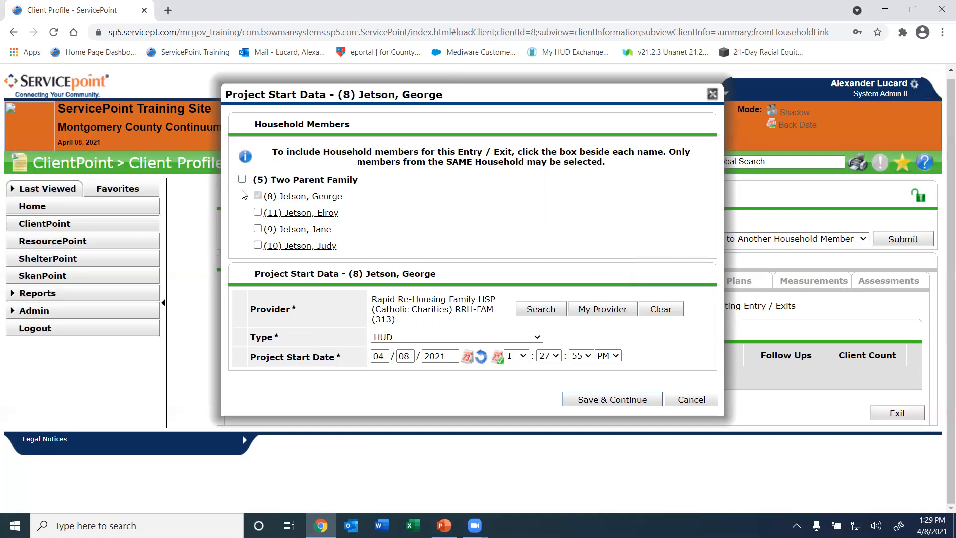
- Try including the household members individually and as the whole Two Parent Family, and cancel the project start data
{"action": "left_click", "coordinate": [259, 213]}
{"action": "left_click", "coordinate": [258, 228]}
{"action": "left_click", "coordinate": [259, 246]}
{"action": "left_click", "coordinate": [258, 213]}
{"action": "left_click", "coordinate": [258, 229]}
{"action": "left_click", "coordinate": [258, 245]}
{"action": "left_click_drag", "start_coordinate": [366, 181], "coordinate": [292, 180]}
{"action": "left_click", "coordinate": [292, 180]}
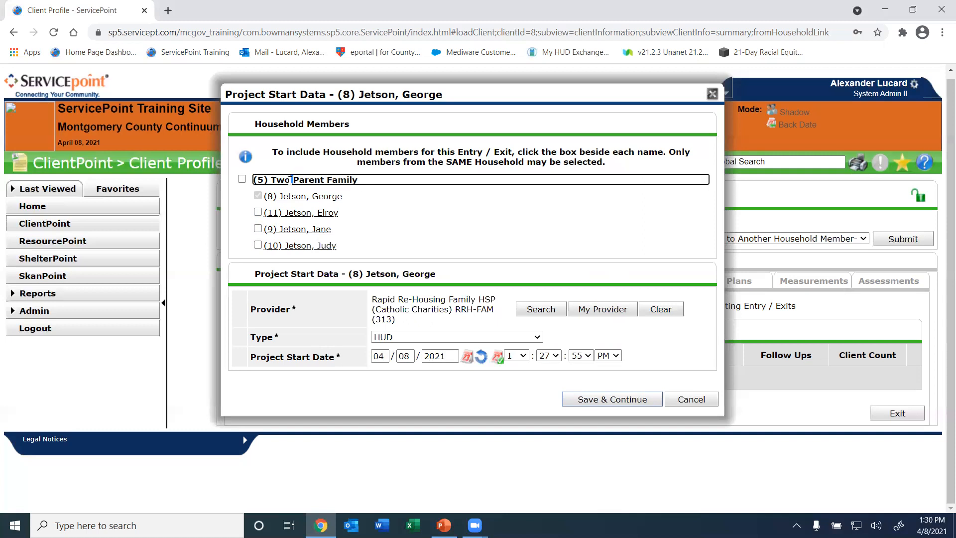
{"action": "left_click", "coordinate": [242, 179]}
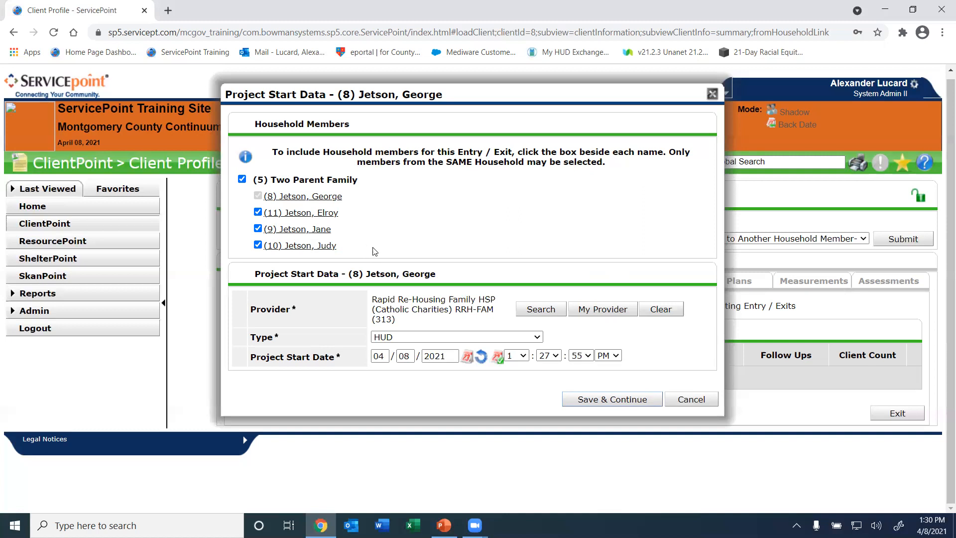
{"action": "left_click", "coordinate": [679, 399]}
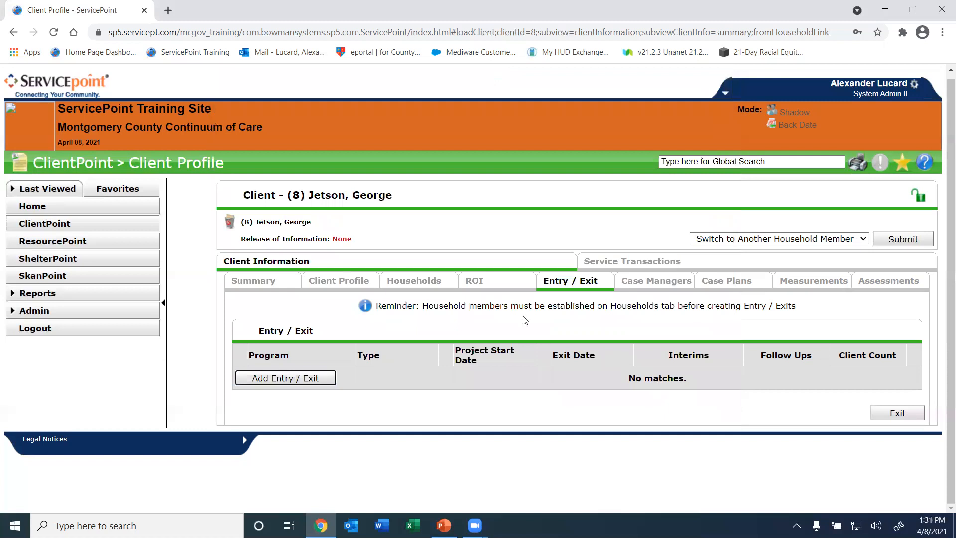
- Review the Two Parent Family household, and start a new Entry / Exit record that includes all its members
{"action": "left_click", "coordinate": [433, 284]}
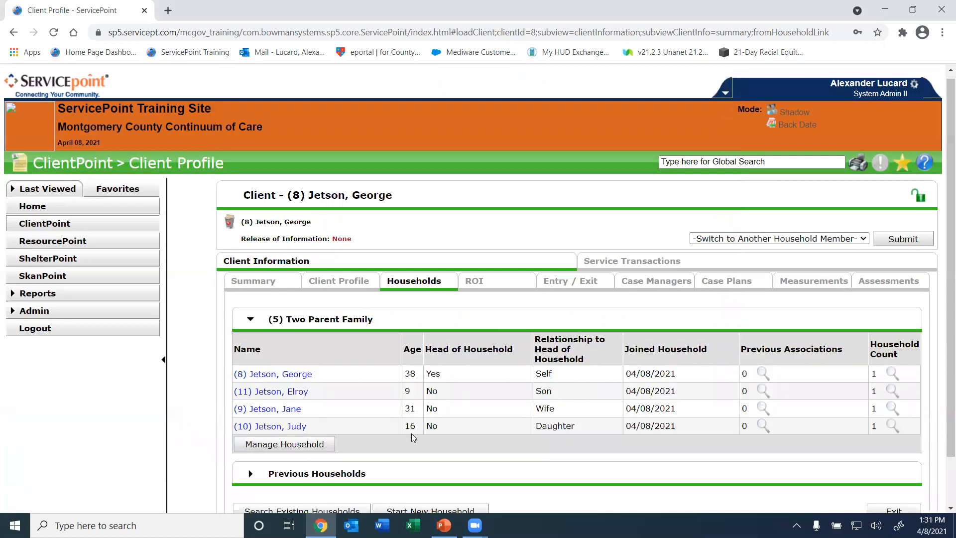
{"action": "left_click", "coordinate": [596, 280]}
{"action": "left_click", "coordinate": [319, 378]}
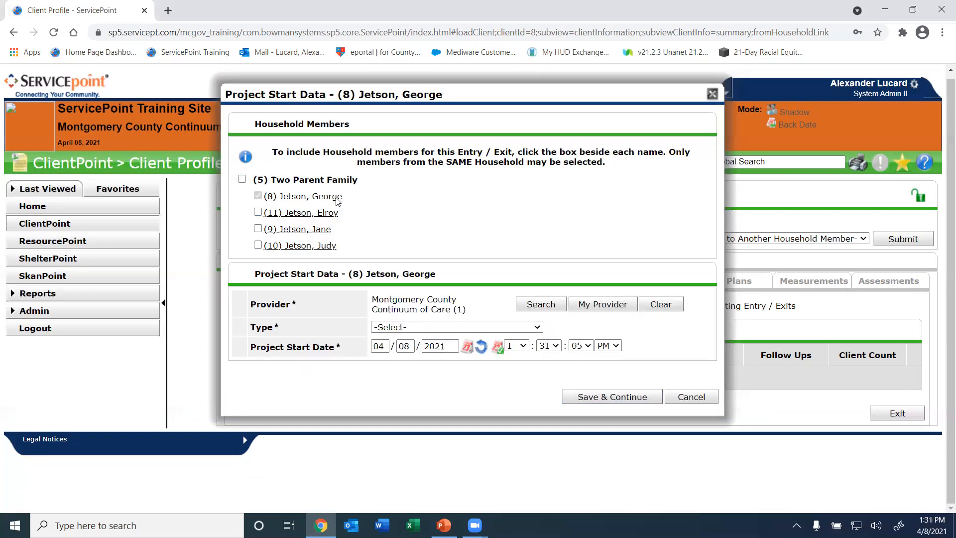
{"action": "left_click", "coordinate": [242, 179]}
- Search the providers for "hsp" and assign Rapid Re-Housing Family HSP (Catholic Charities) RRH-FAM (313) to the household's entry
{"action": "left_click", "coordinate": [541, 304]}
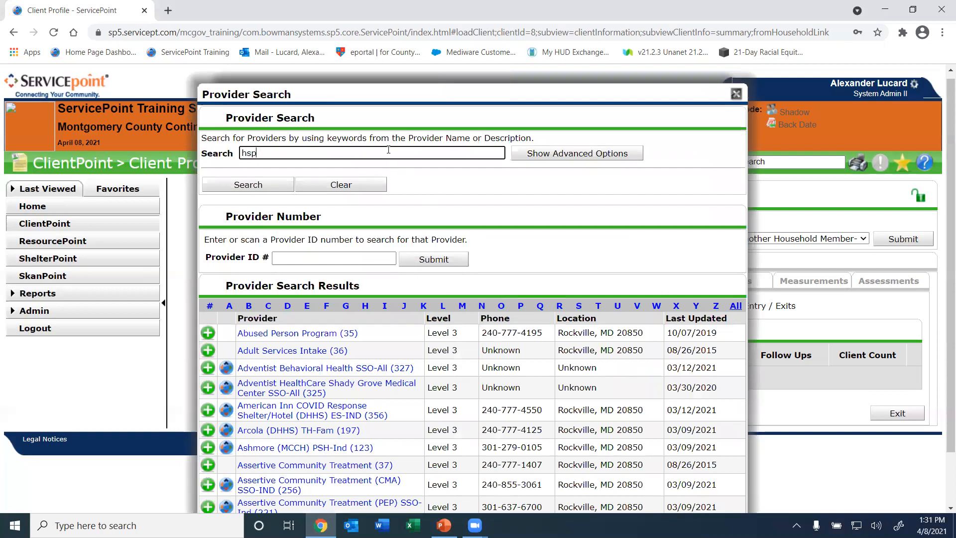
{"action": "key", "text": "Return"}
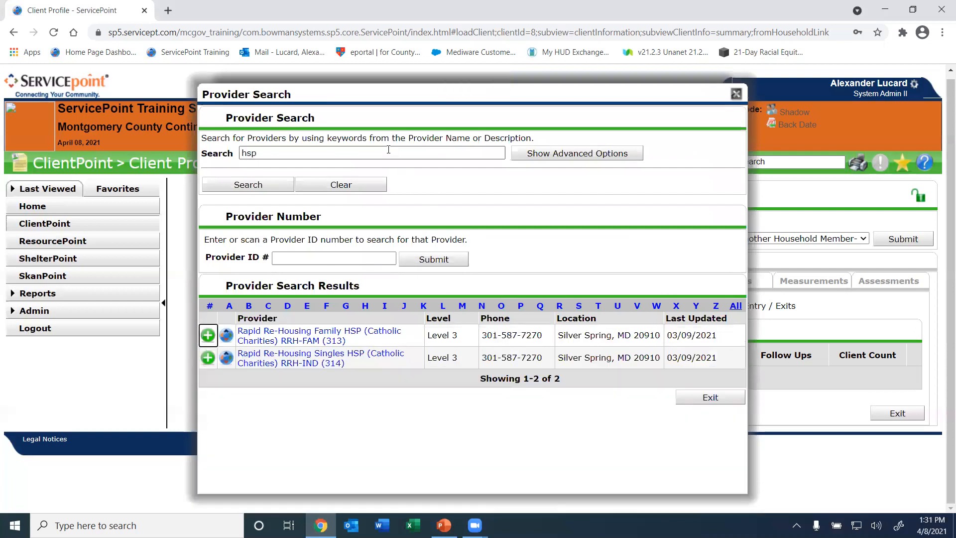
{"action": "left_click", "coordinate": [208, 333]}
- Set the household entry's type to HUD, and save the project start data to continue to the entry assessment
{"action": "left_click", "coordinate": [395, 337]}
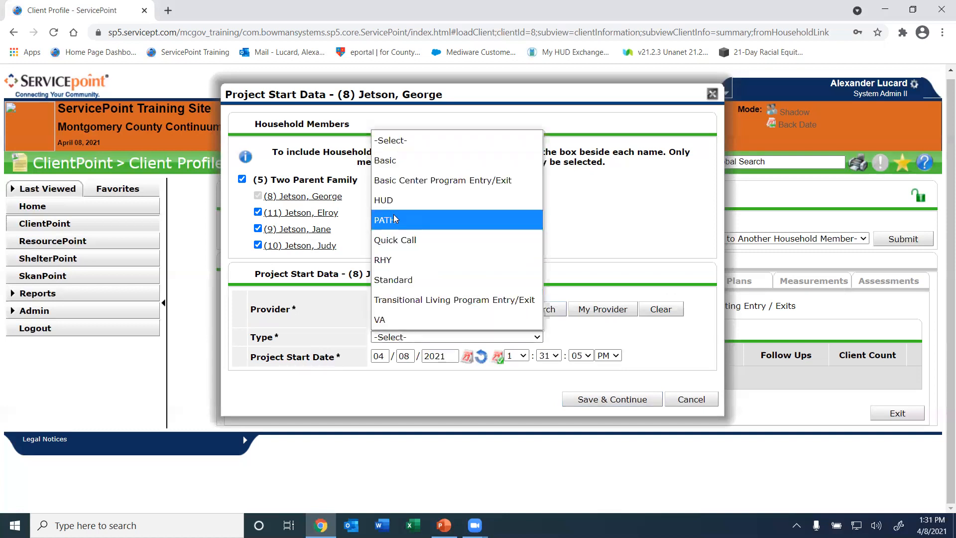
{"action": "left_click", "coordinate": [392, 200]}
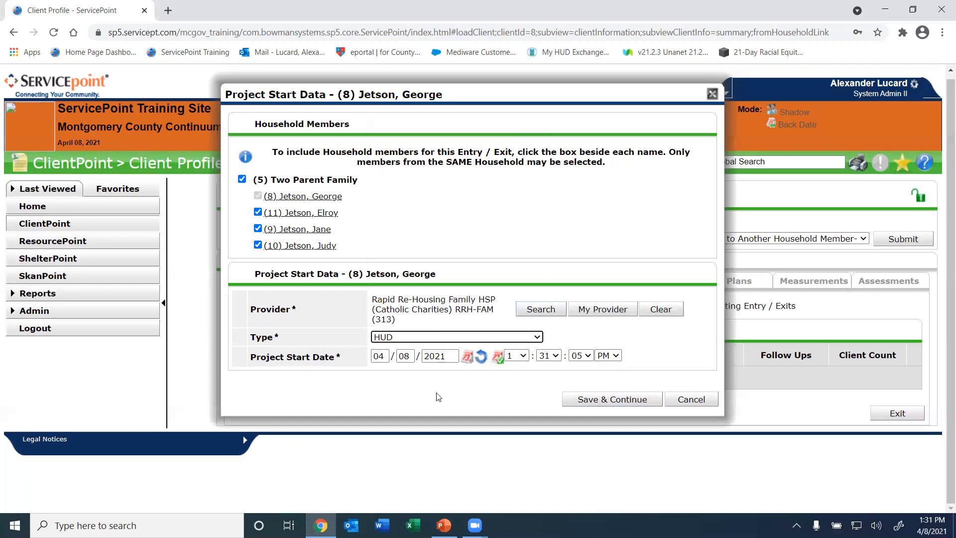
{"action": "left_click", "coordinate": [591, 401]}
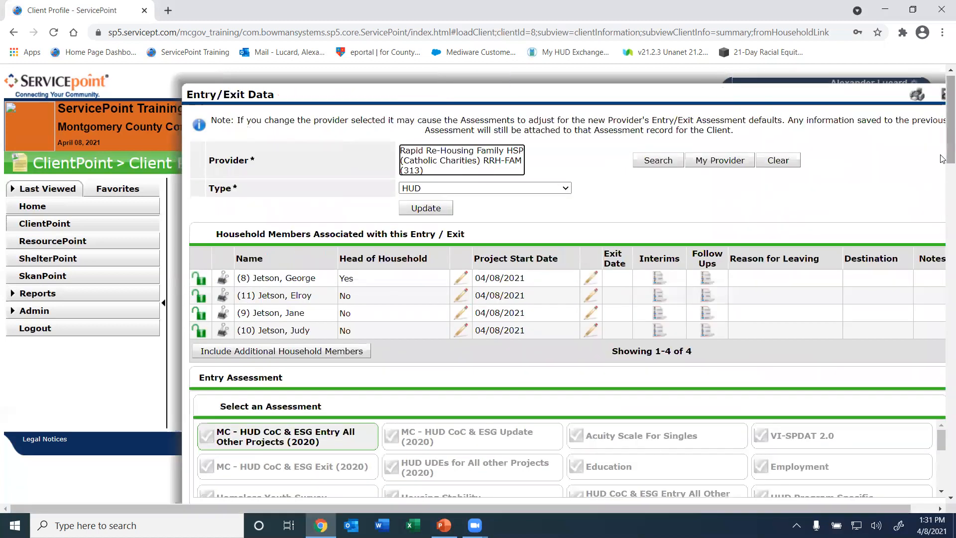
- Review the entry assessment, and set the head of household's Relationship to Head of Household to Self (head of household)
{"action": "left_click_drag", "start_coordinate": [943, 155], "coordinate": [942, 225]}
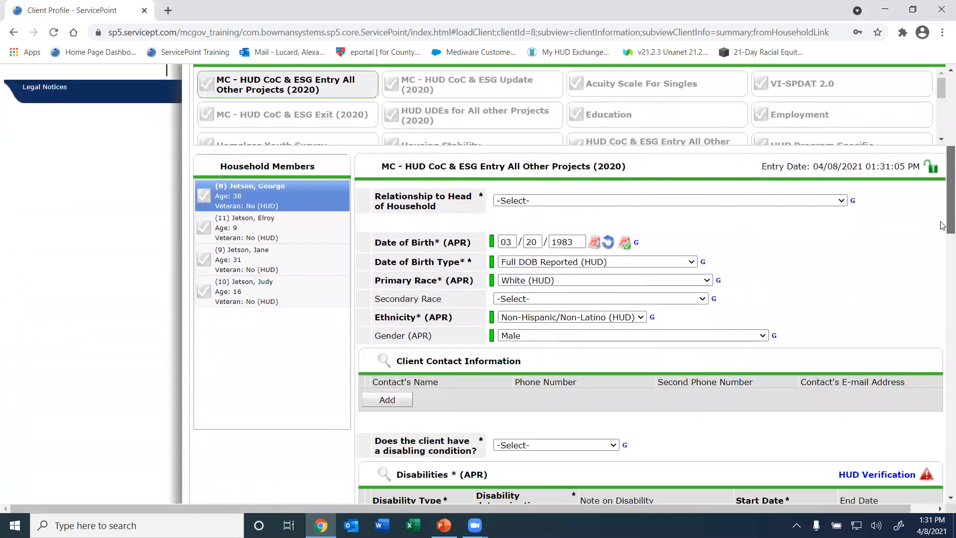
{"action": "mouse_move", "coordinate": [942, 225]}
{"action": "left_mouse_down"}
{"action": "mouse_move", "coordinate": [934, 499]}
{"action": "mouse_move", "coordinate": [895, 291]}
{"action": "mouse_move", "coordinate": [865, 266]}
{"action": "left_mouse_up"}
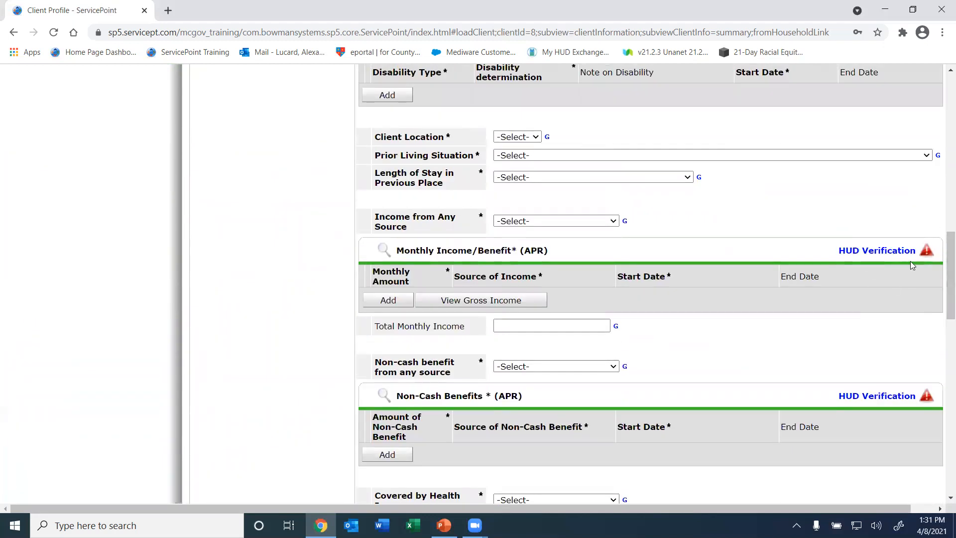
{"action": "left_click_drag", "start_coordinate": [949, 275], "coordinate": [940, 188]}
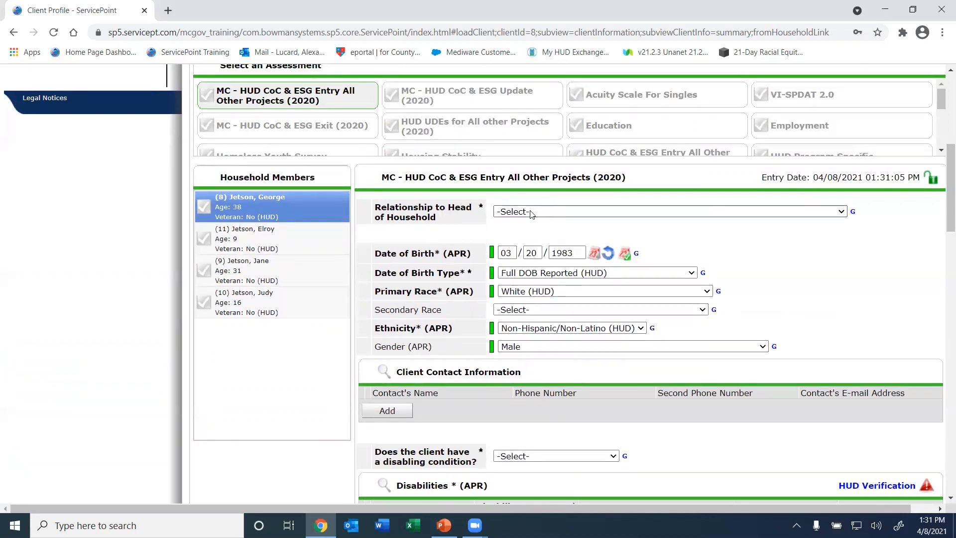
{"action": "left_click_drag", "start_coordinate": [447, 212], "coordinate": [374, 204]}
{"action": "left_click", "coordinate": [372, 205]}
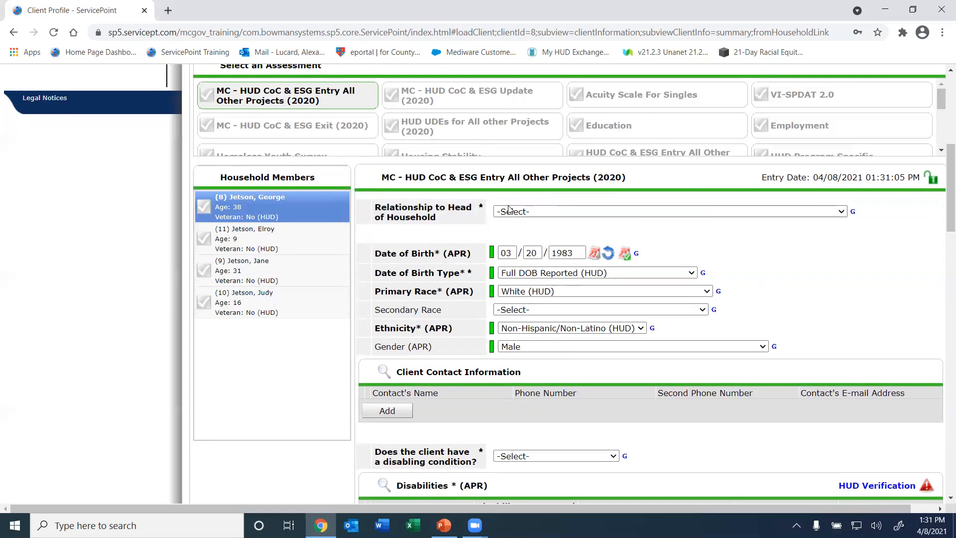
{"action": "mouse_move", "coordinate": [942, 198]}
{"action": "left_mouse_down"}
{"action": "mouse_move", "coordinate": [941, 188]}
{"action": "mouse_move", "coordinate": [943, 196]}
{"action": "left_mouse_up"}
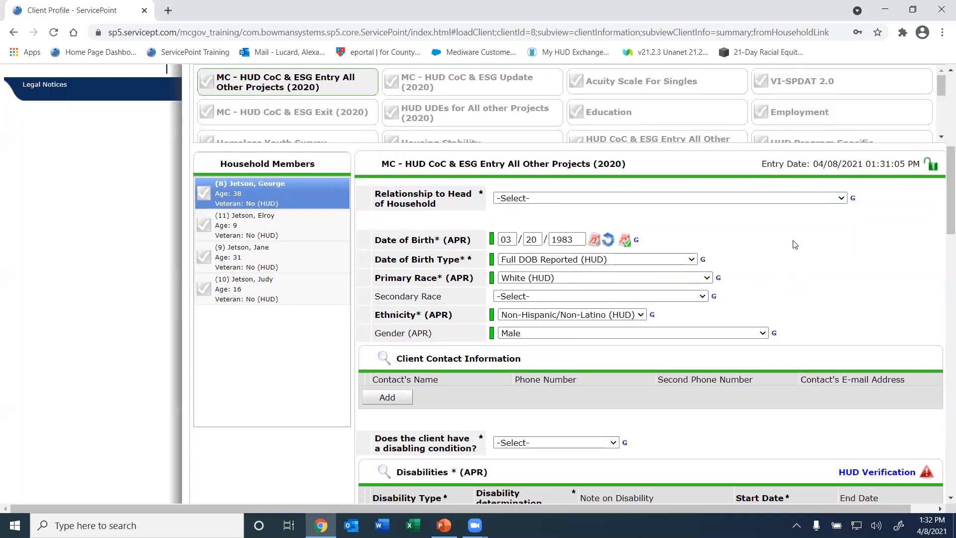
{"action": "scroll", "coordinate": [941, 205], "scroll_direction": "up", "scroll_amount": 2}
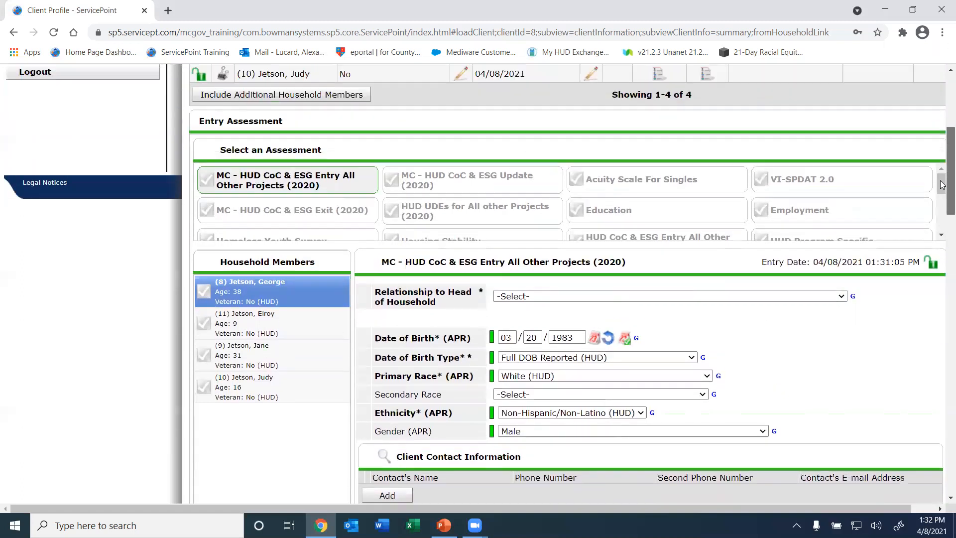
{"action": "right_click", "coordinate": [634, 315]}
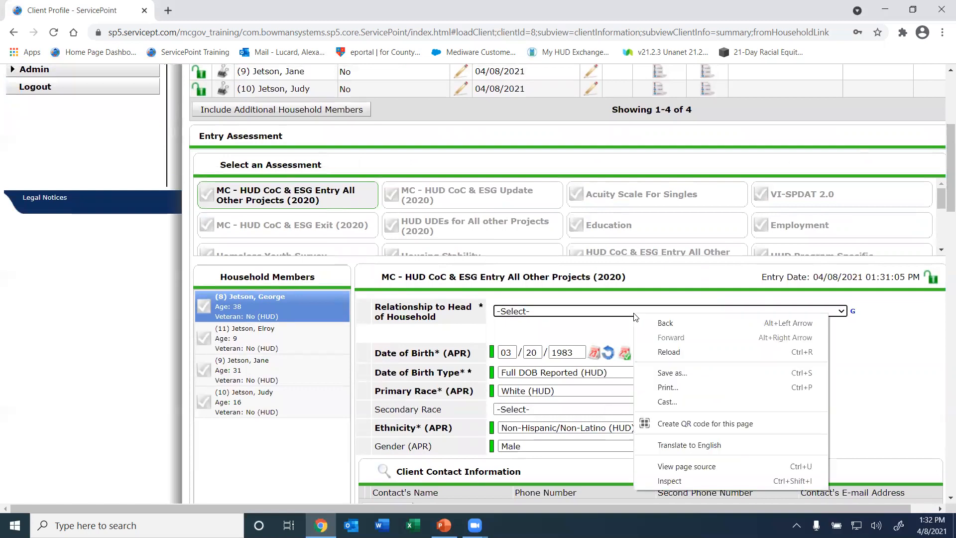
{"action": "left_click", "coordinate": [599, 315]}
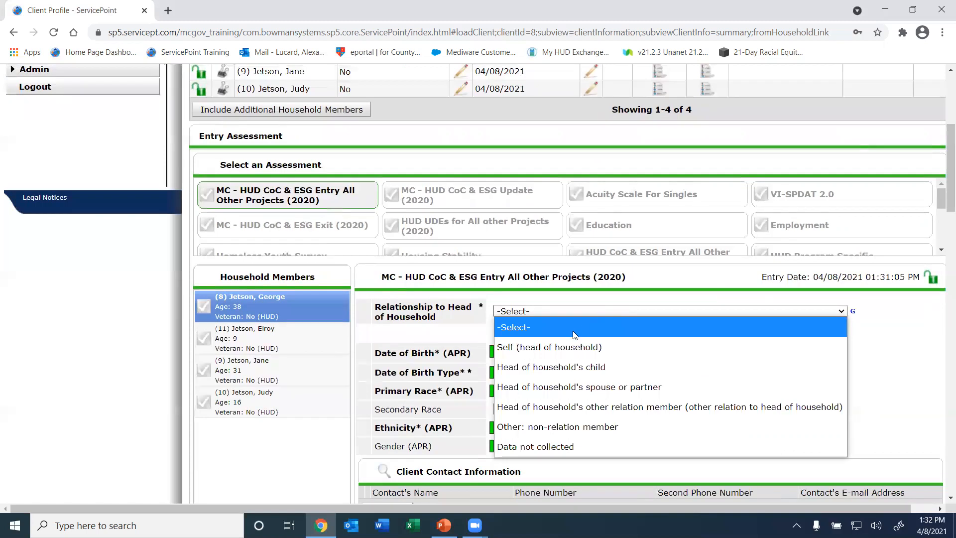
{"action": "left_click", "coordinate": [558, 348]}
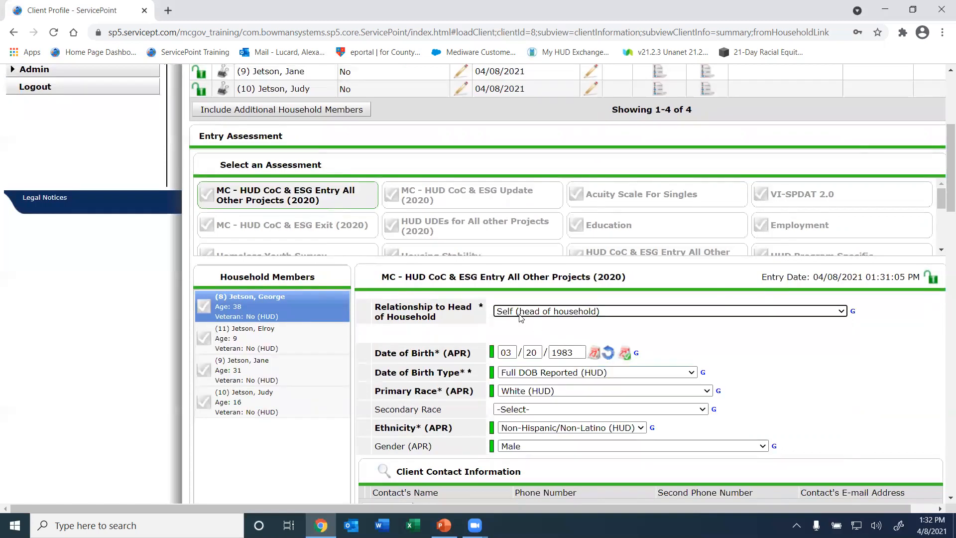
- Examine the head of household's remaining required assessment questions and the Client Location options
{"action": "scroll", "coordinate": [940, 199], "scroll_direction": "down", "scroll_amount": 2}
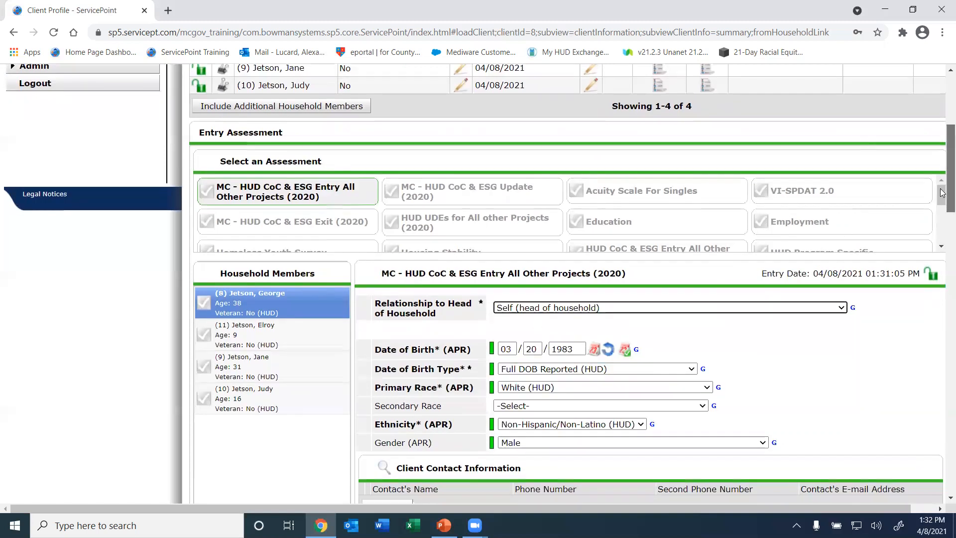
{"action": "left_click_drag", "start_coordinate": [940, 196], "coordinate": [942, 226]}
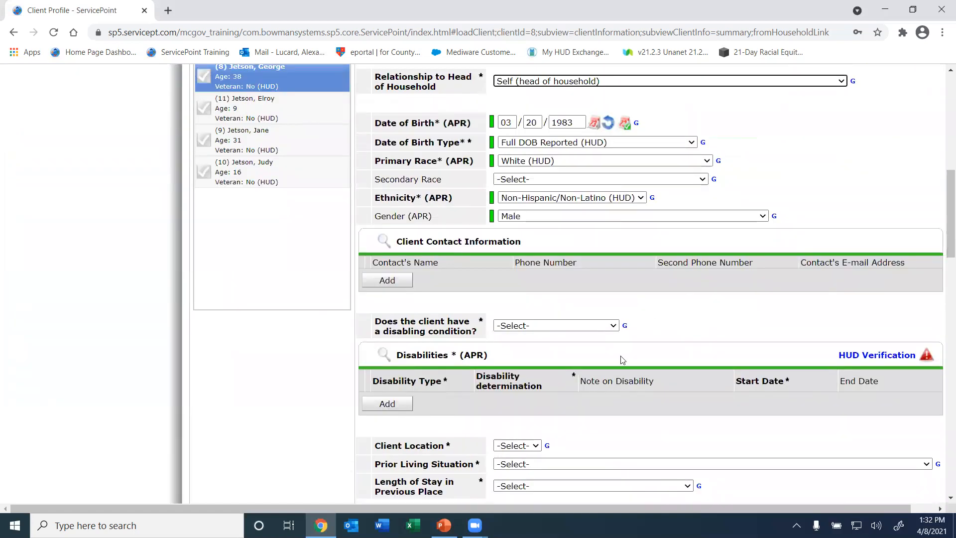
{"action": "scroll", "coordinate": [942, 207], "scroll_direction": "down", "scroll_amount": 3}
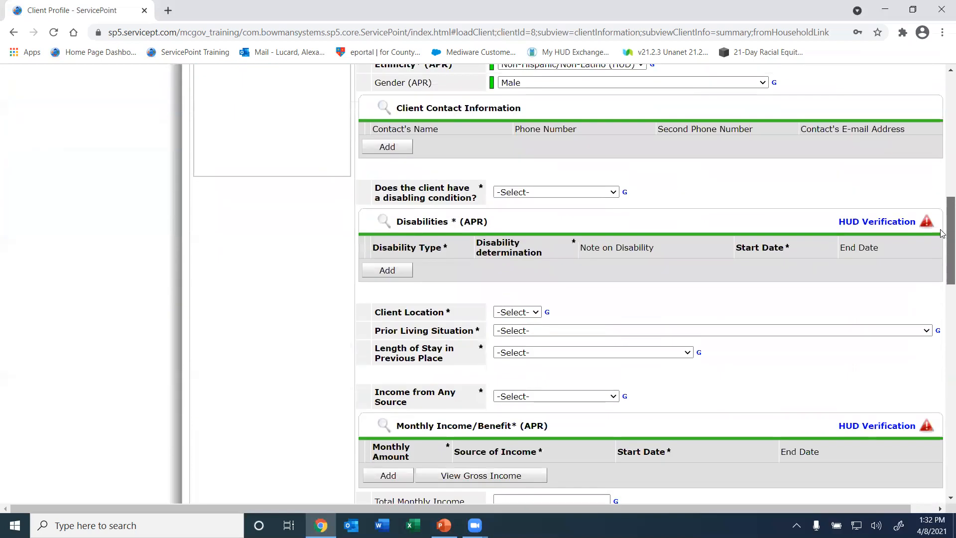
{"action": "left_click", "coordinate": [514, 315]}
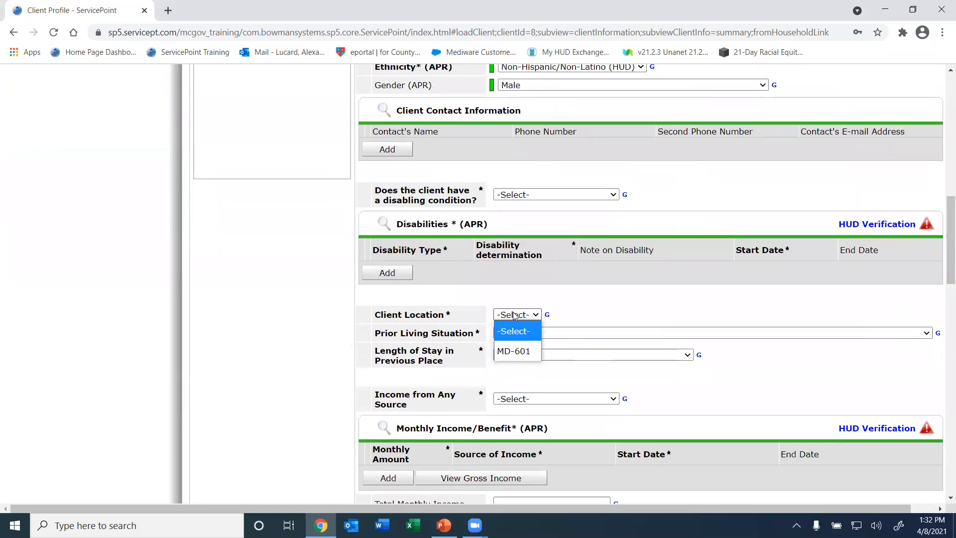
{"action": "left_click", "coordinate": [587, 299]}
{"action": "scroll", "coordinate": [942, 237], "scroll_direction": "down", "scroll_amount": 2}
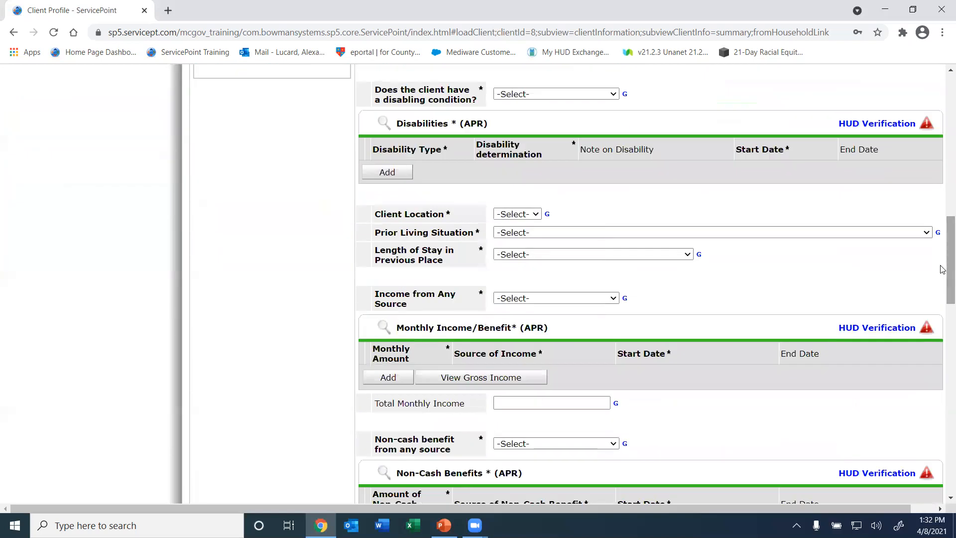
- Try to switch from the head of household's entry assessment to the son's
{"action": "left_click_drag", "start_coordinate": [940, 212], "coordinate": [942, 169]}
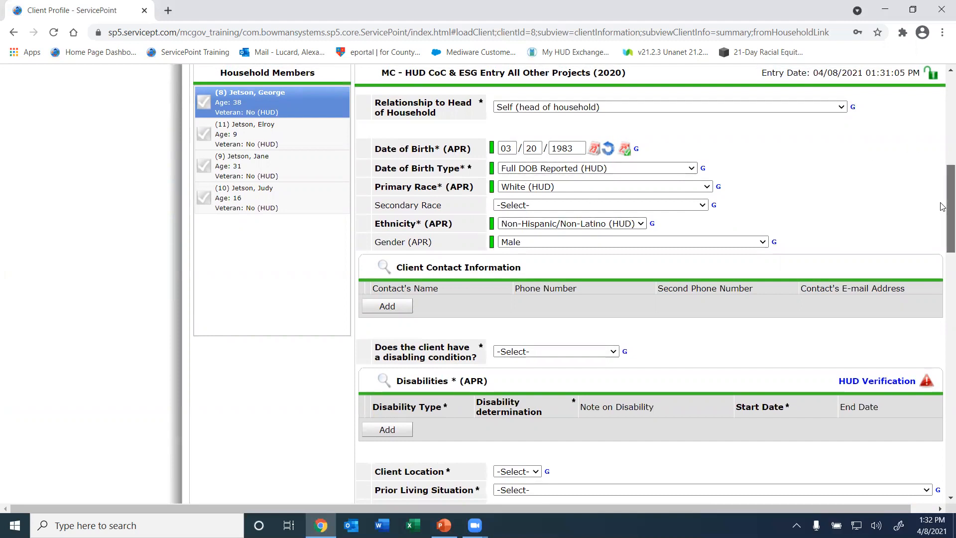
{"action": "scroll", "coordinate": [942, 206], "scroll_direction": "up", "scroll_amount": 1}
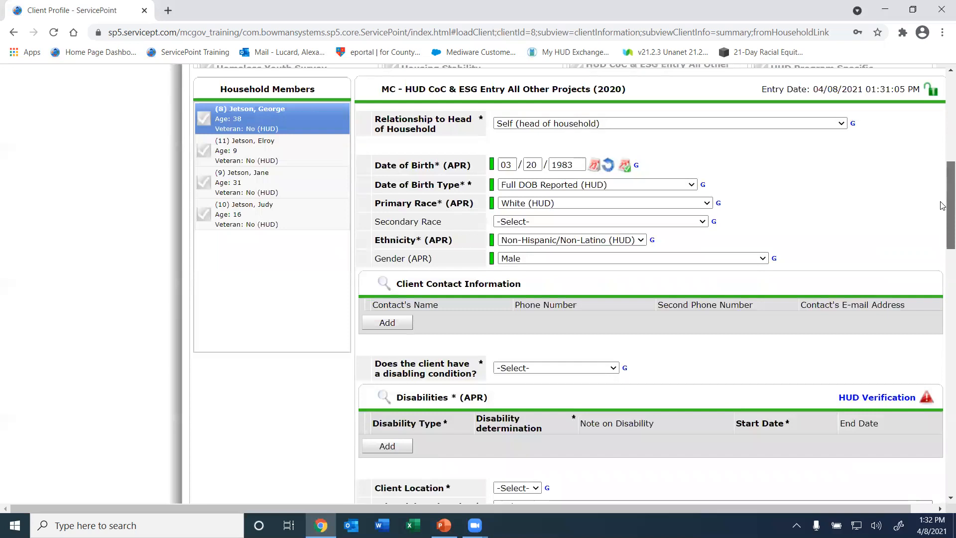
{"action": "left_click_drag", "start_coordinate": [942, 206], "coordinate": [941, 206]}
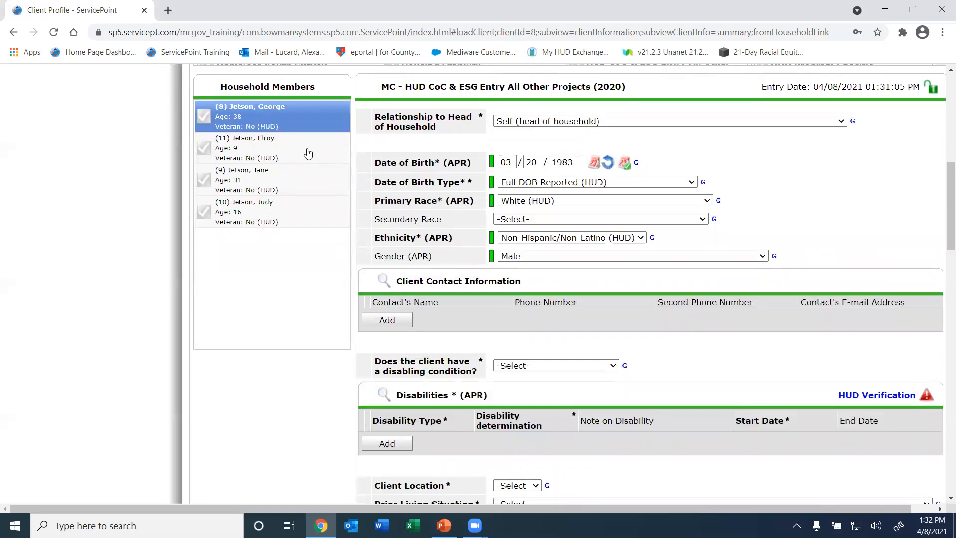
{"action": "left_click", "coordinate": [291, 160]}
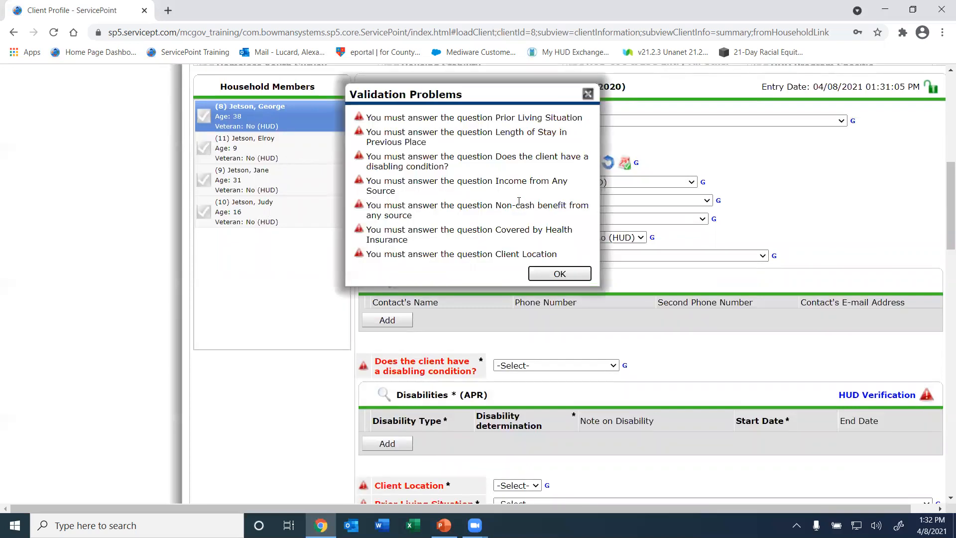
- Dismiss the validation notice and leave the head of household's entry assessment for the Entry / Exit list
{"action": "left_click", "coordinate": [545, 275]}
{"action": "left_click_drag", "start_coordinate": [945, 196], "coordinate": [945, 194]}
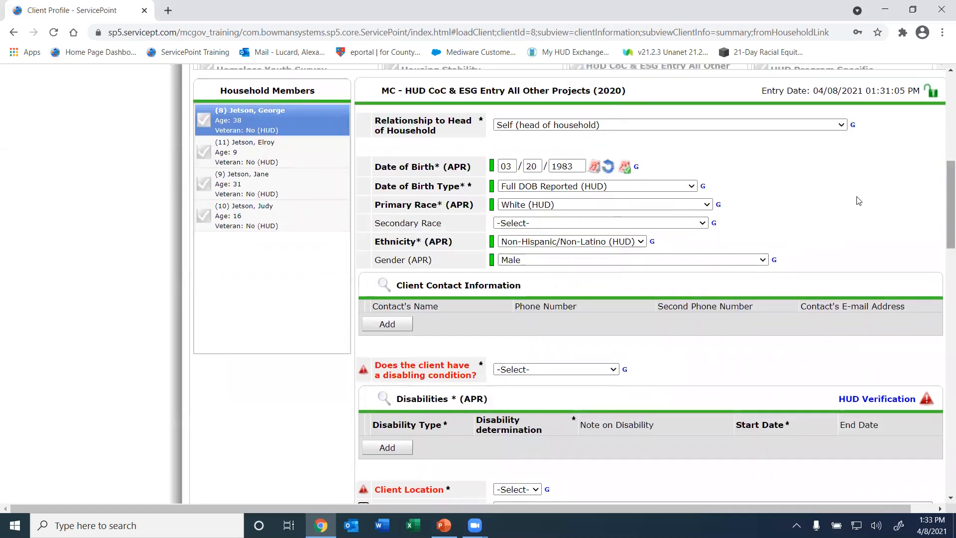
{"action": "mouse_move", "coordinate": [941, 255]}
{"action": "left_mouse_down"}
{"action": "mouse_move", "coordinate": [942, 472]}
{"action": "mouse_move", "coordinate": [942, 227]}
{"action": "left_mouse_up"}
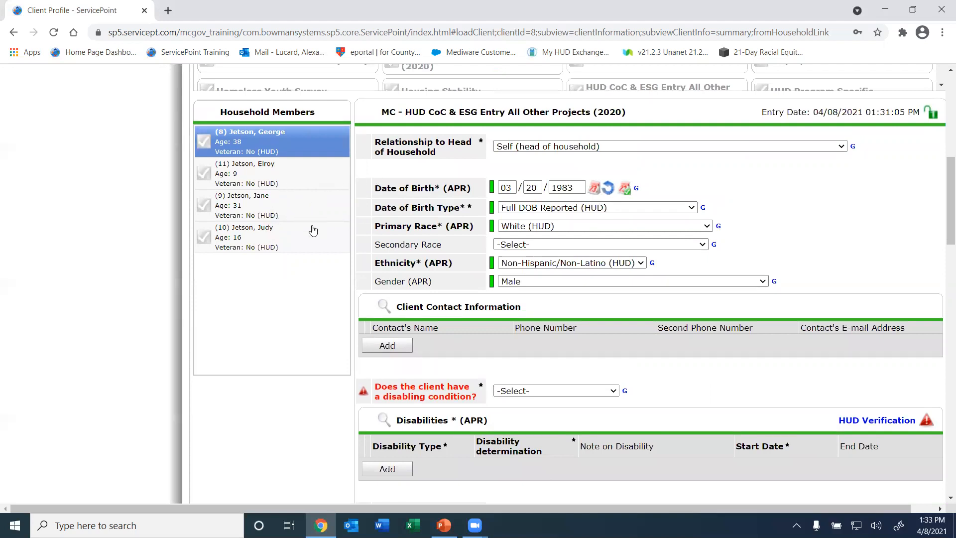
{"action": "left_click_drag", "start_coordinate": [766, 509], "coordinate": [795, 509]}
{"action": "left_click_drag", "start_coordinate": [941, 216], "coordinate": [941, 476]}
{"action": "left_click", "coordinate": [904, 448]}
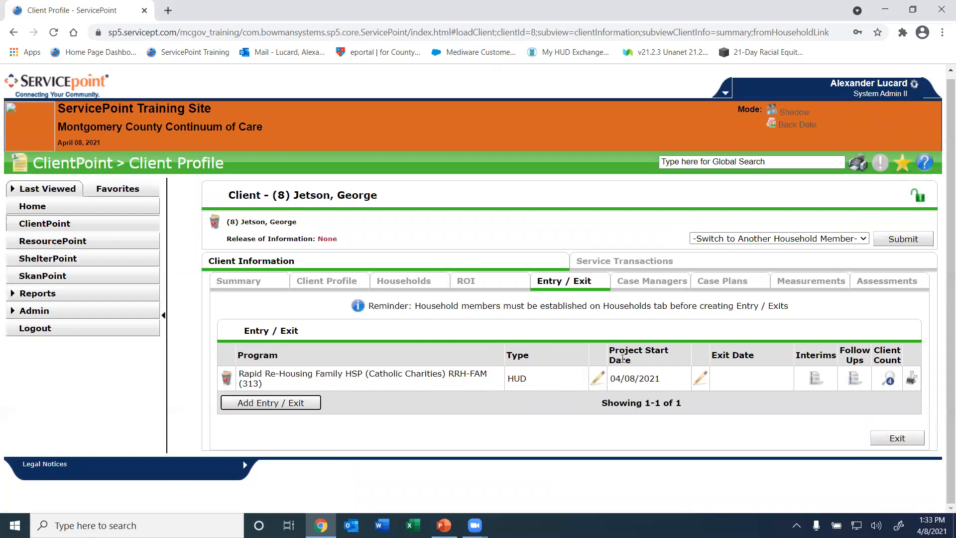
- Check the son's Entry / Exit records through the household list, and return to the household members
{"action": "left_click", "coordinate": [414, 281]}
{"action": "left_click", "coordinate": [264, 392]}
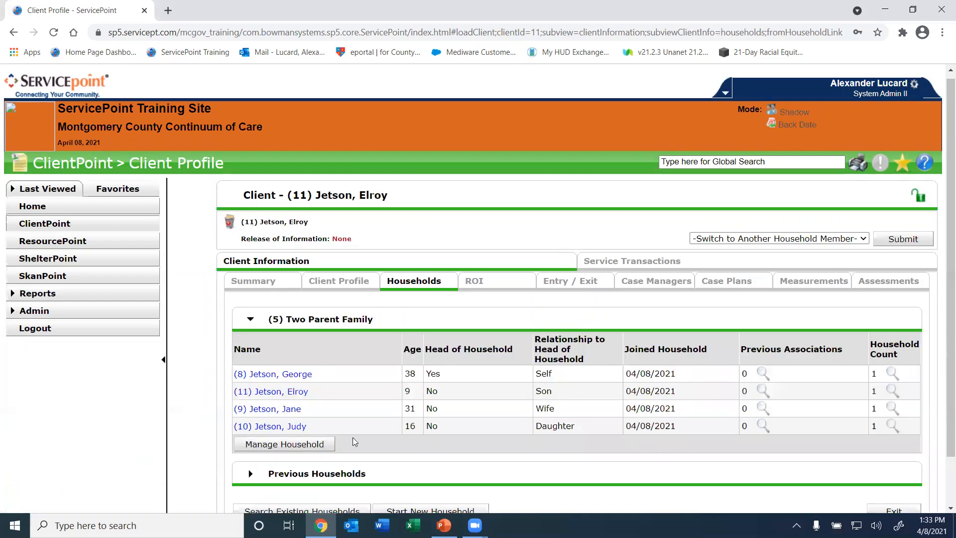
{"action": "left_click", "coordinate": [581, 284]}
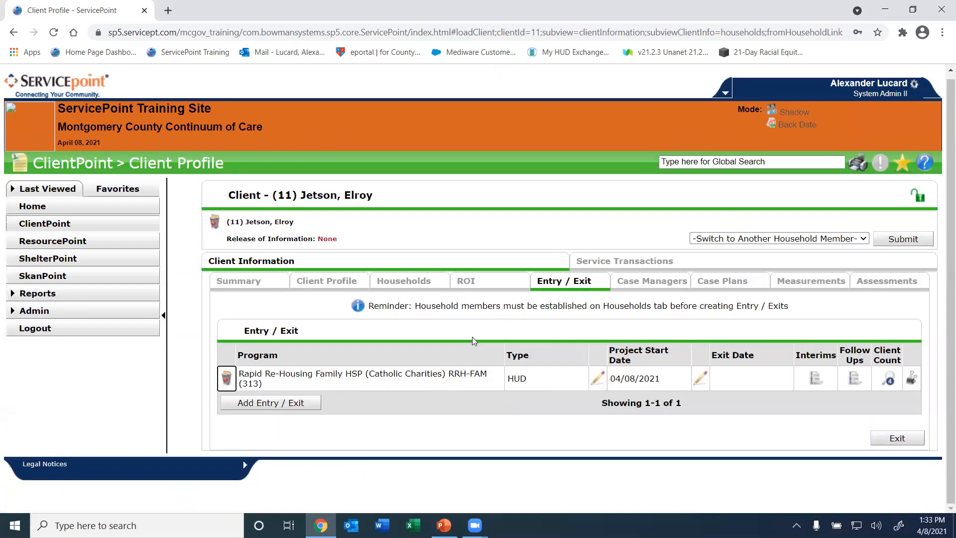
{"action": "left_click", "coordinate": [404, 282]}
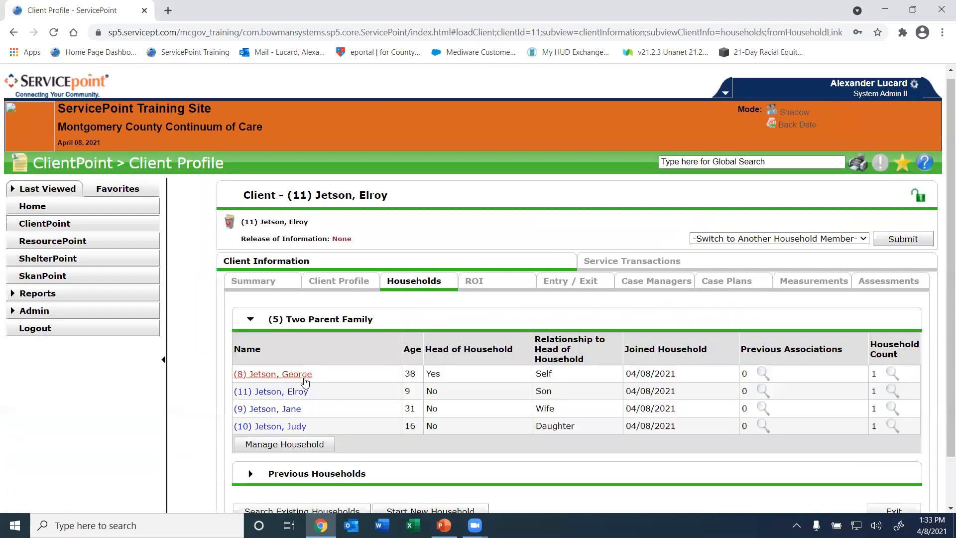
- Open the daughter's Rapid Re-Housing Family HSP entry and save its project start data to continue to the entry assessment
{"action": "left_click", "coordinate": [281, 427]}
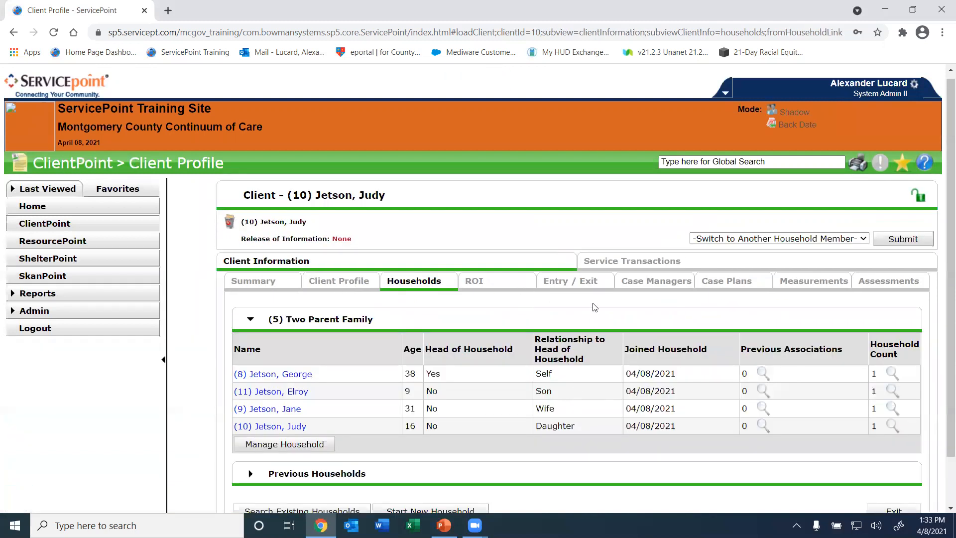
{"action": "left_click", "coordinate": [587, 283]}
{"action": "left_click", "coordinate": [598, 378]}
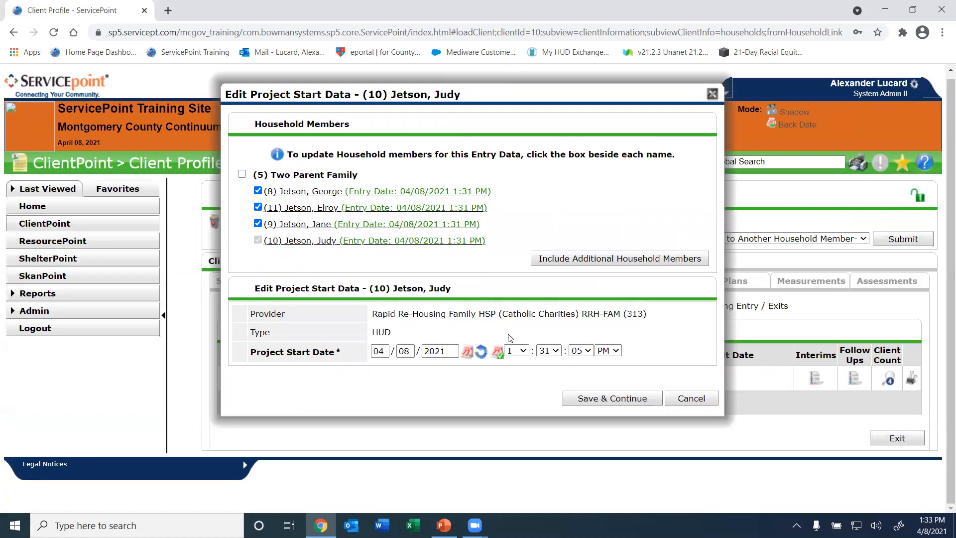
{"action": "left_click", "coordinate": [577, 397]}
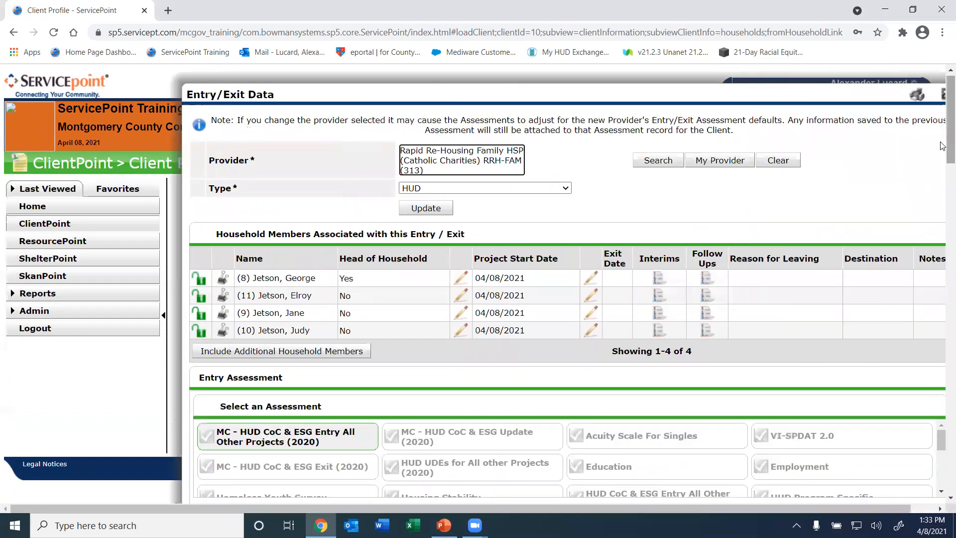
- Try to open the head of household's interim reviews from the daughter's entry data, and close the entry data
{"action": "scroll", "coordinate": [755, 222], "scroll_direction": "down", "scroll_amount": 3}
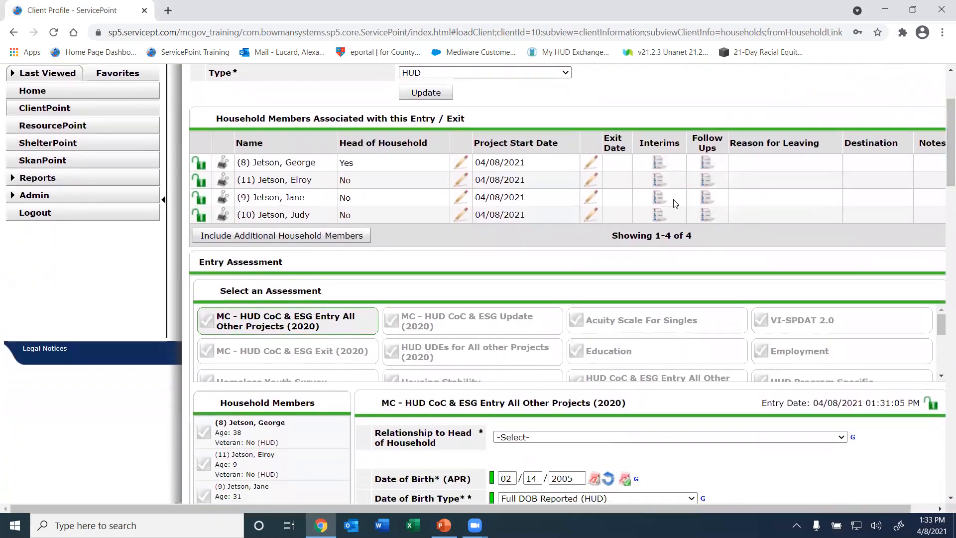
{"action": "left_click", "coordinate": [660, 167]}
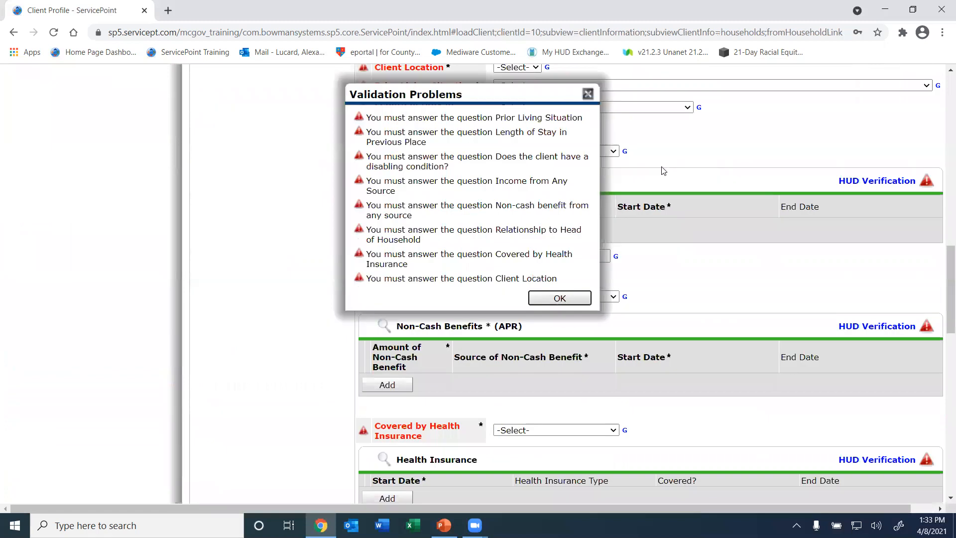
{"action": "left_click", "coordinate": [542, 305]}
{"action": "left_click_drag", "start_coordinate": [946, 274], "coordinate": [944, 100]}
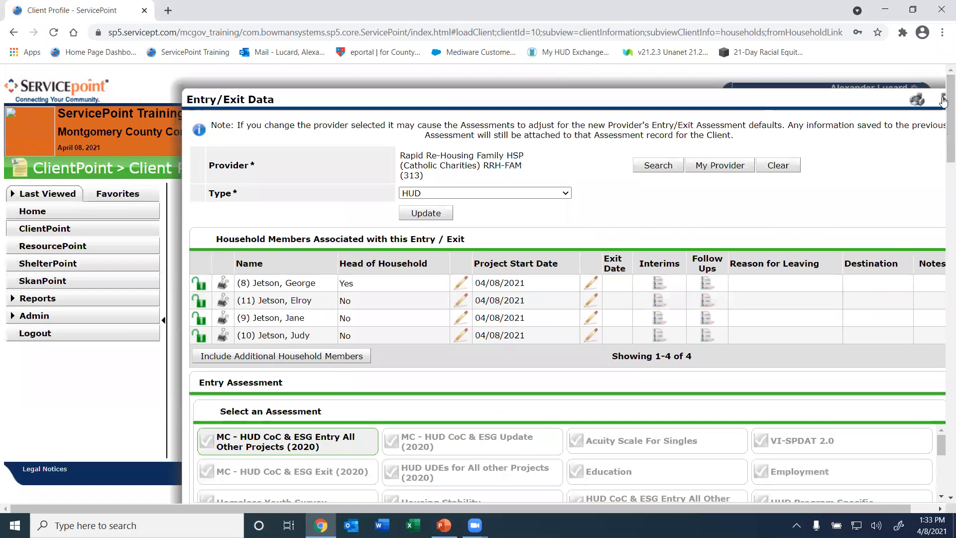
{"action": "left_click", "coordinate": [943, 98]}
- Begin an interim review of type Annual Assessment for the household from the daughter's project entry, and cancel it
{"action": "left_click", "coordinate": [816, 383]}
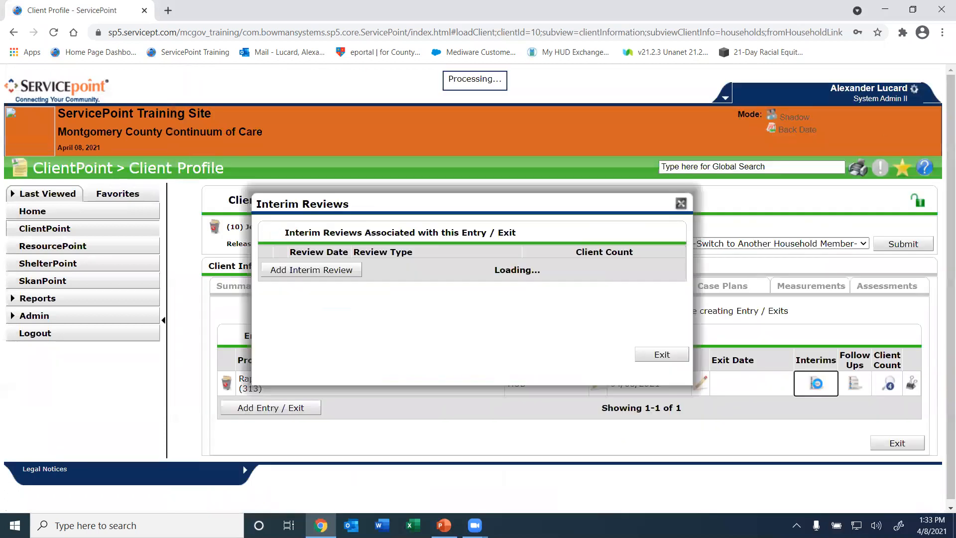
{"action": "left_click", "coordinate": [360, 274]}
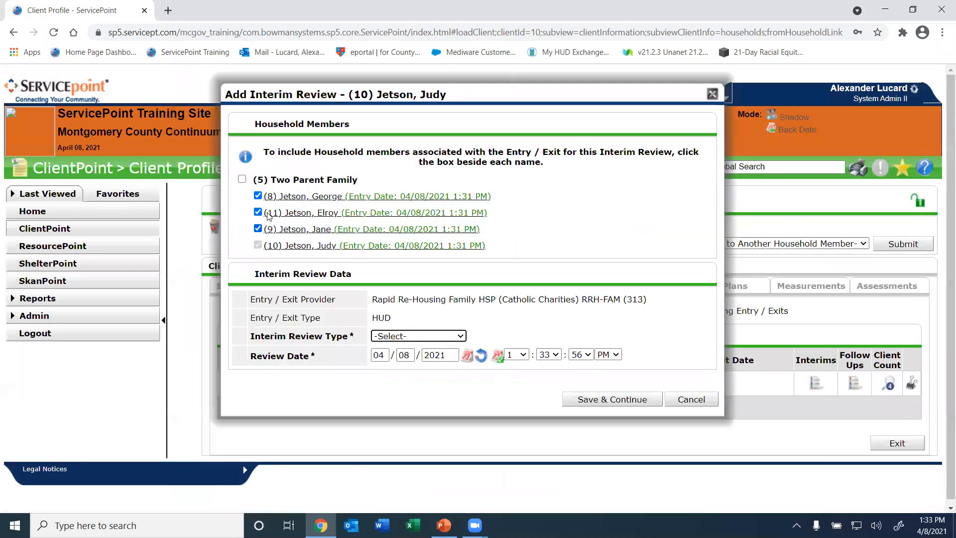
{"action": "left_click", "coordinate": [433, 335]}
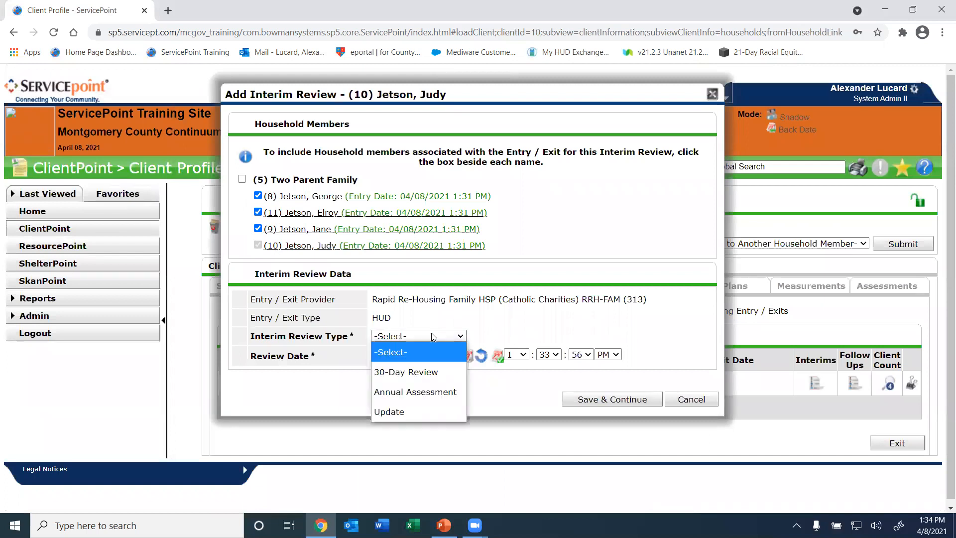
{"action": "left_click", "coordinate": [415, 392]}
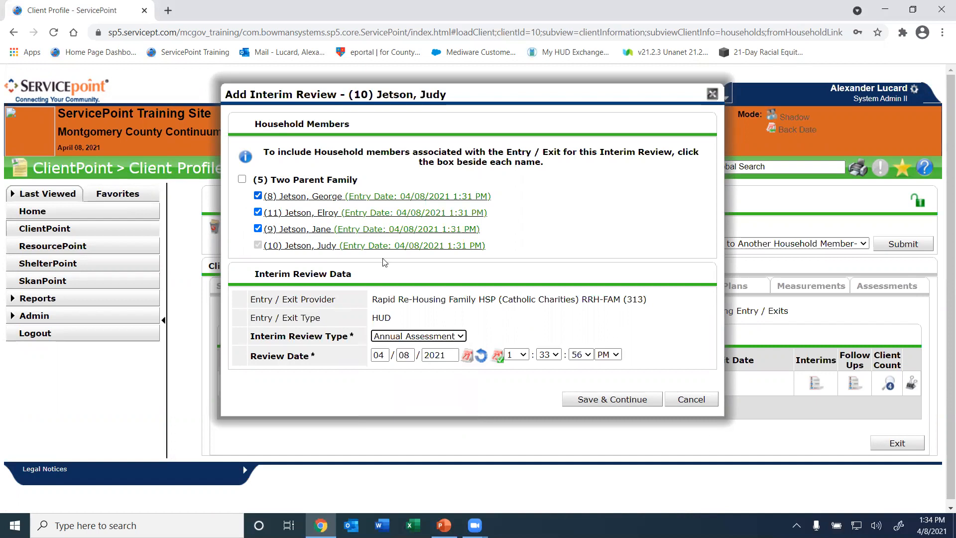
{"action": "left_click", "coordinate": [692, 402]}
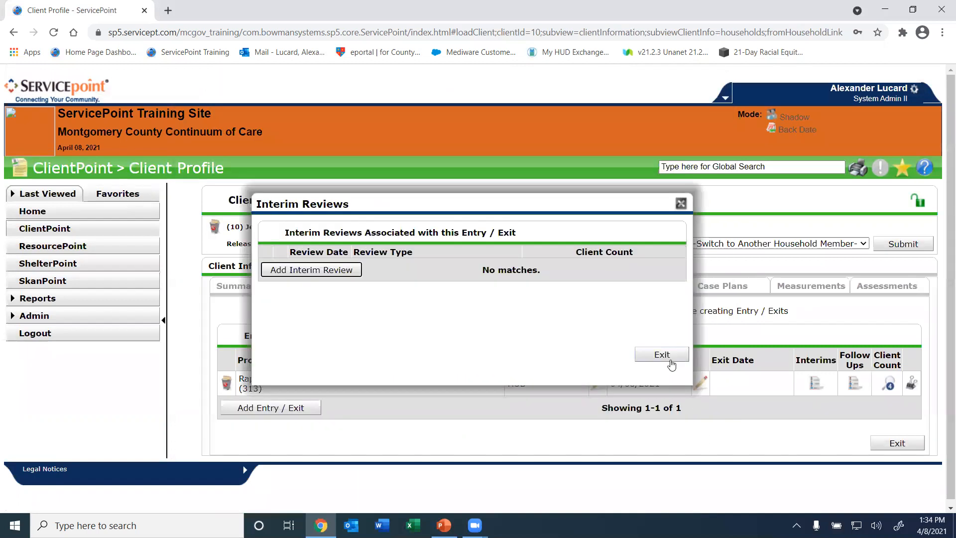
{"action": "left_click", "coordinate": [667, 356]}
- Open the exit data for the daughter's project entry, include the other household members, and close it without saving
{"action": "left_click", "coordinate": [699, 382]}
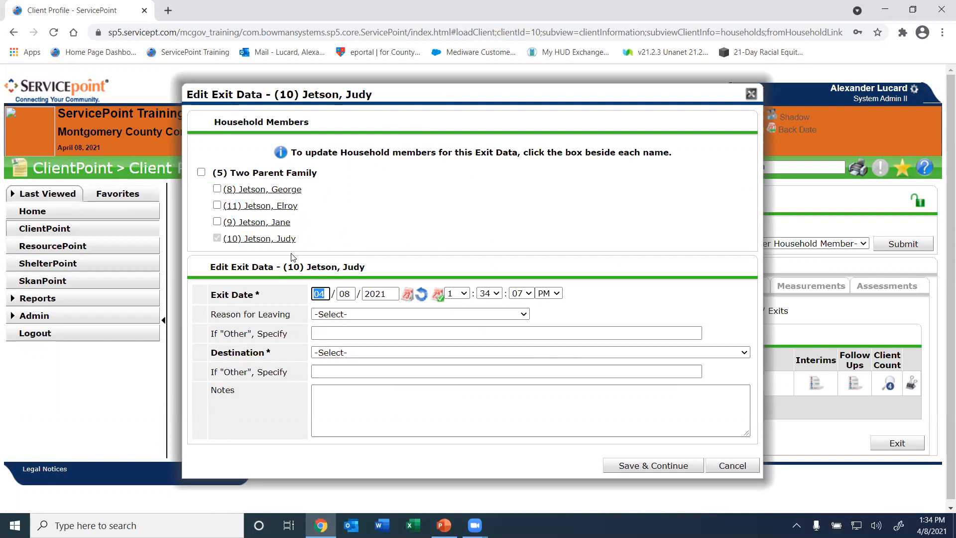
{"action": "left_click", "coordinate": [217, 189]}
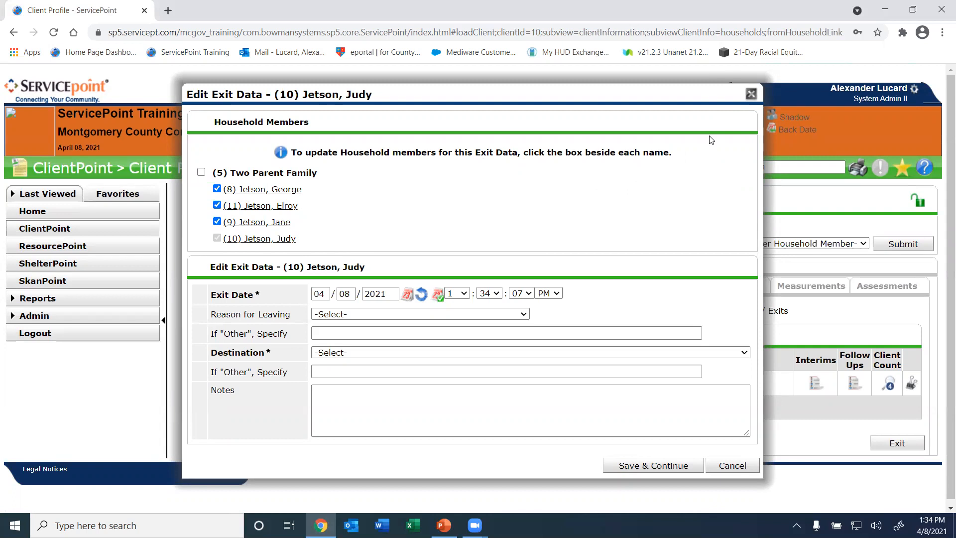
{"action": "left_click", "coordinate": [750, 94]}
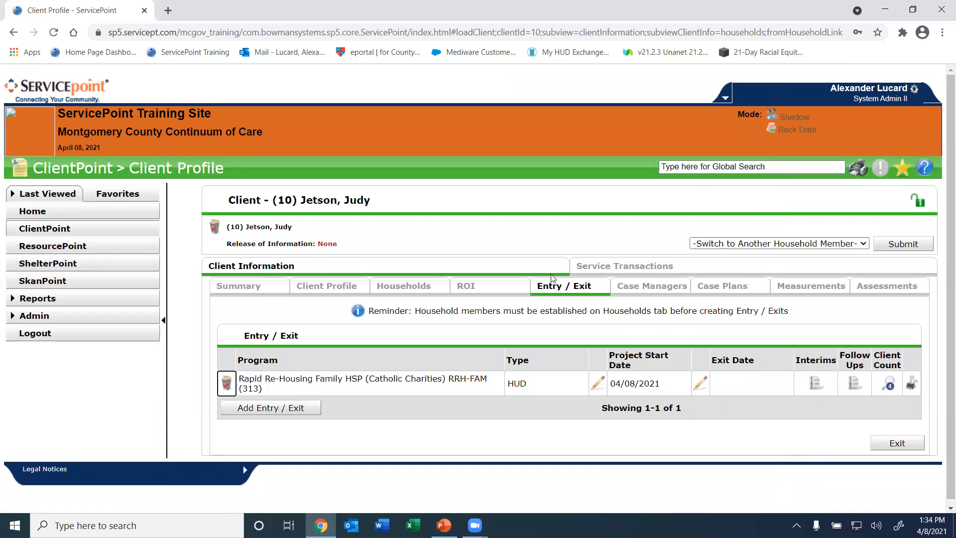
- Review the daughter's household list and client summary, including the household and entry/exit sections
{"action": "left_click", "coordinate": [428, 287]}
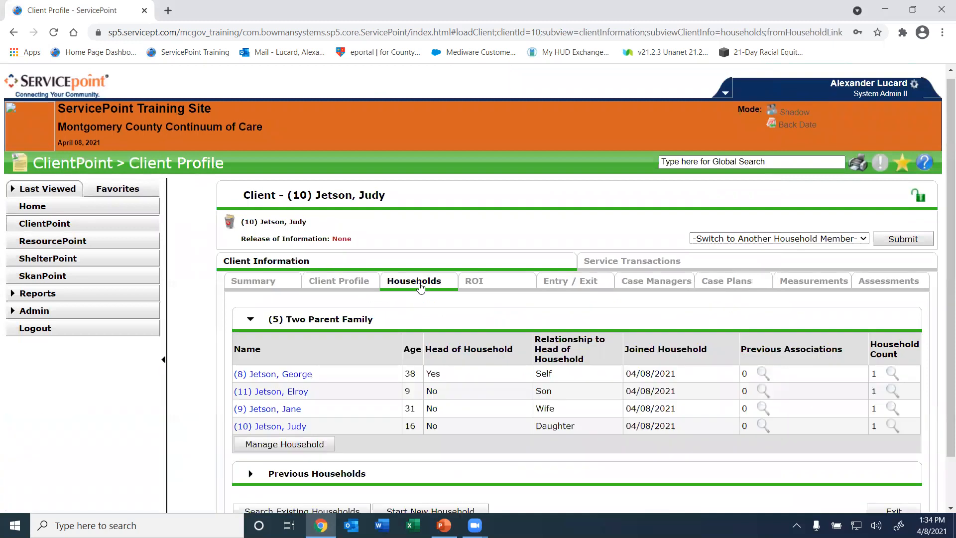
{"action": "left_click", "coordinate": [292, 288]}
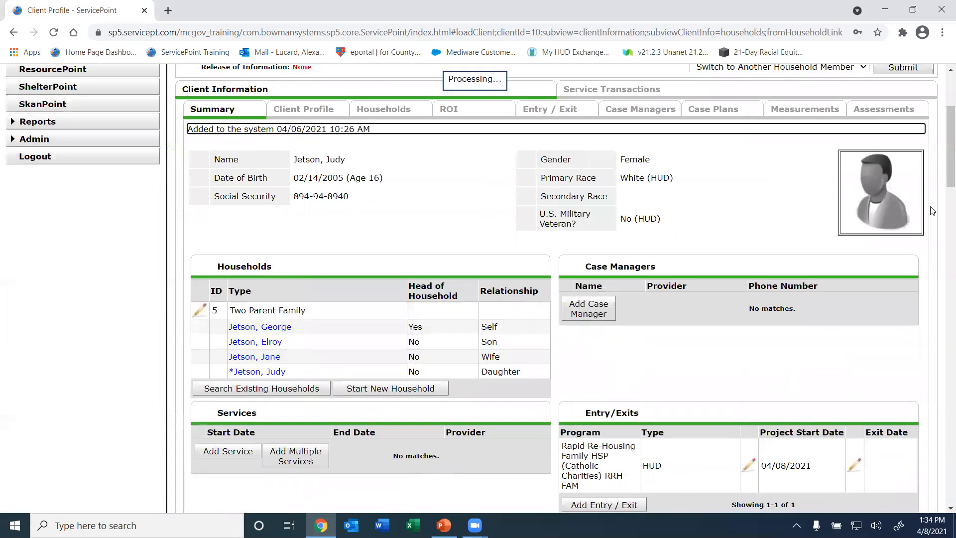
{"action": "left_click_drag", "start_coordinate": [946, 160], "coordinate": [945, 190]}
{"action": "scroll", "coordinate": [480, 265], "scroll_direction": "up", "scroll_amount": 3}
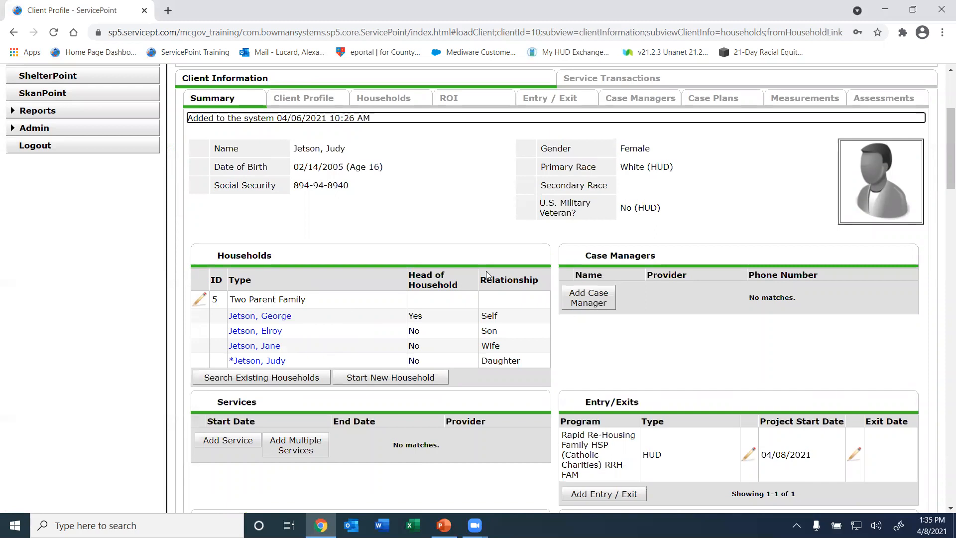
{"action": "scroll", "coordinate": [939, 123], "scroll_direction": "up", "scroll_amount": 3}
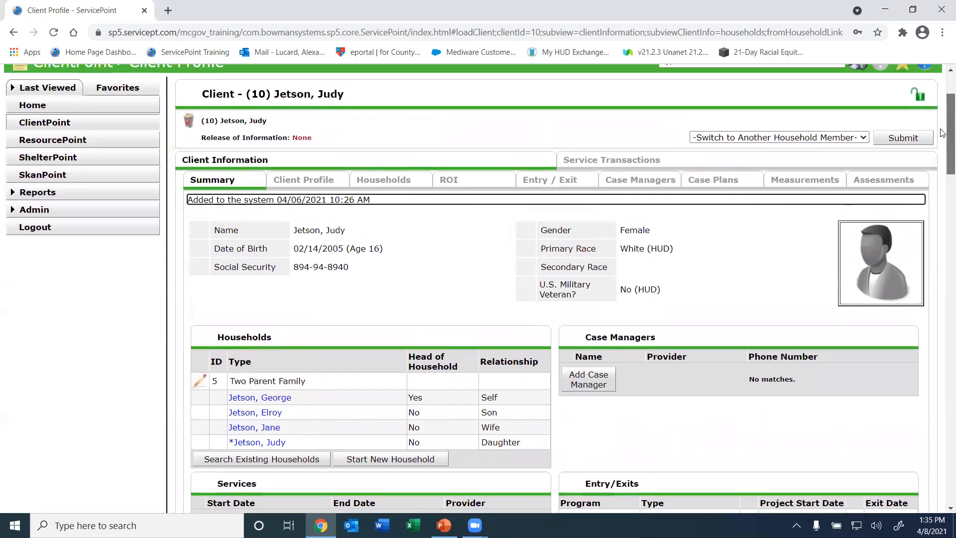